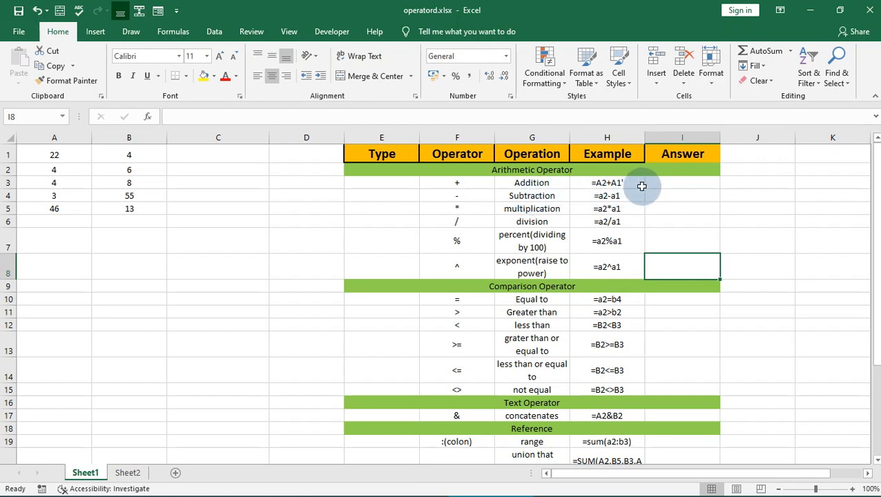
Step: Enter the formula =a2+a1 in cell I3 as the answer for the addition operator
left_click(614, 182)
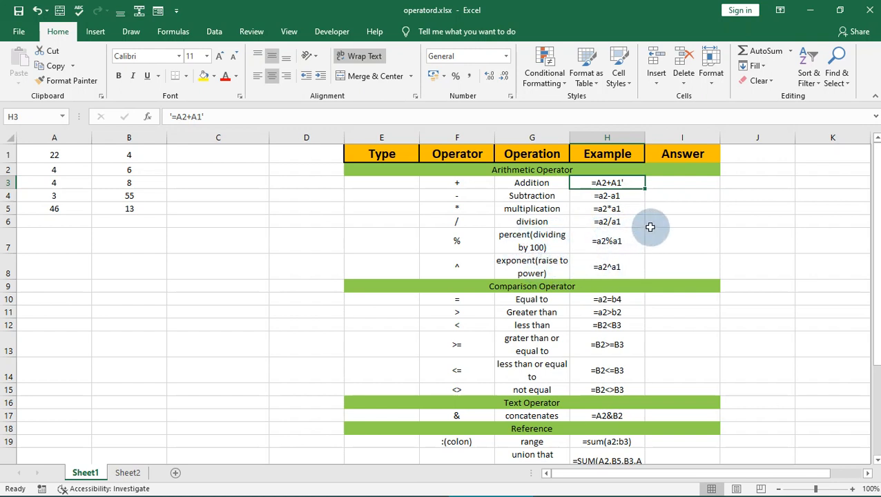
left_click(672, 181)
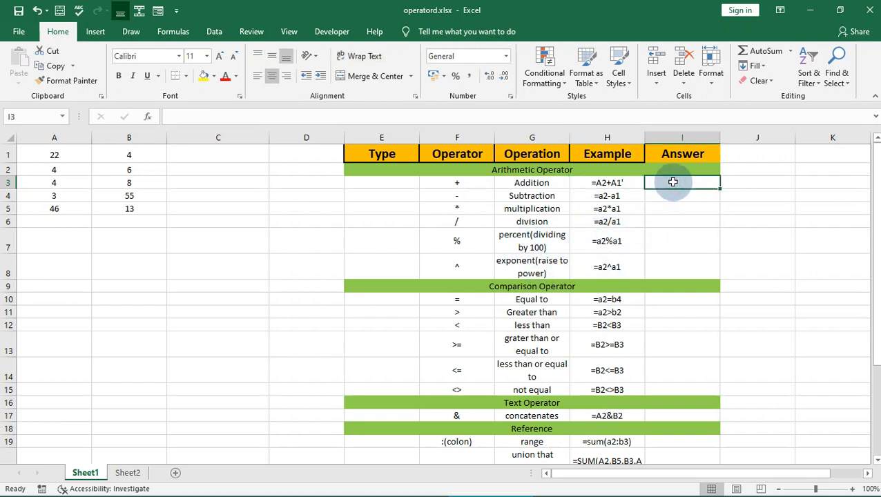
double_click(677, 183)
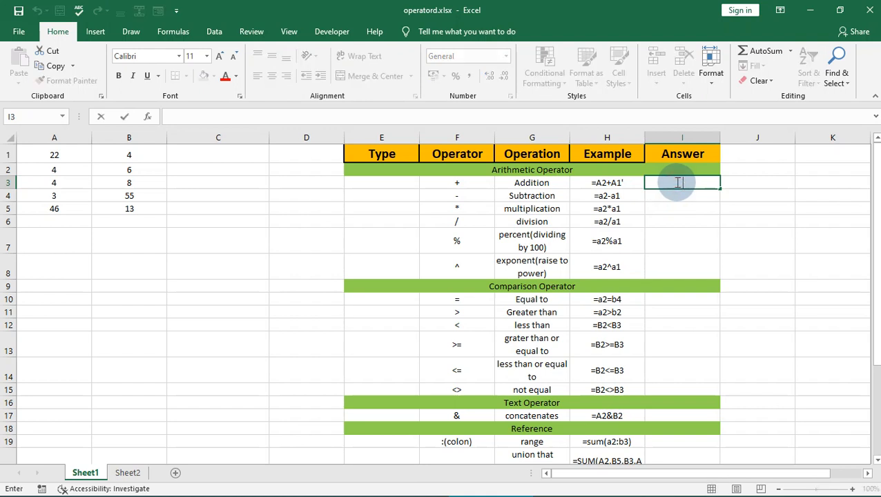
type("=")
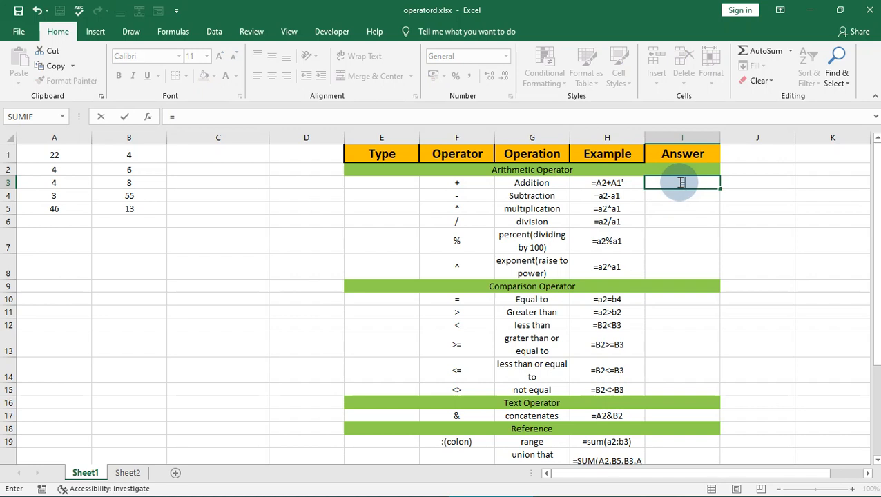
type("a2")
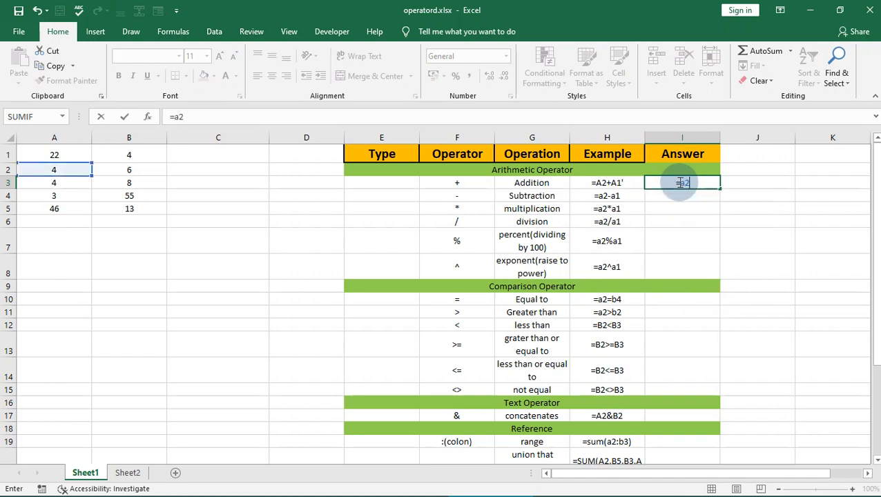
type("+a1")
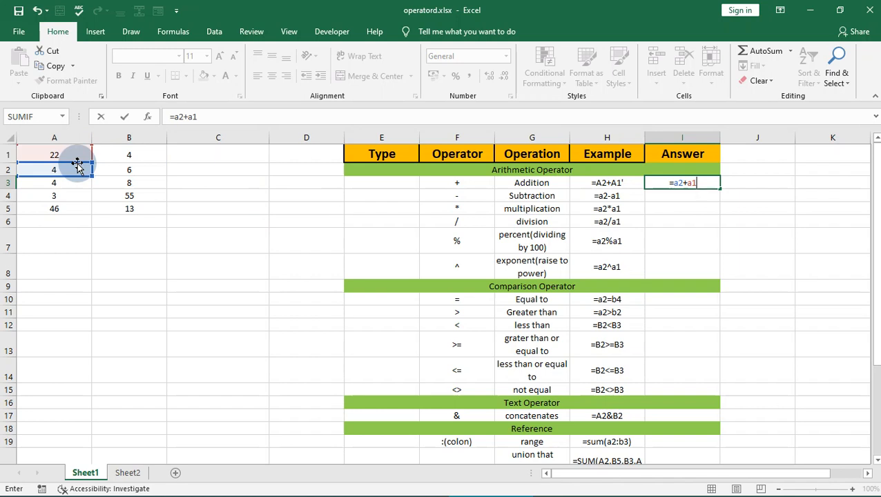
key("Return")
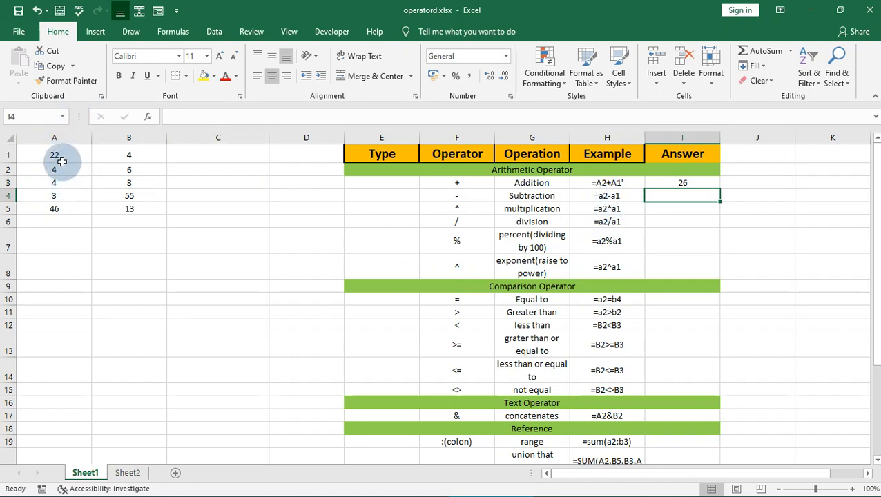
Step: Enter the formula =a2-a1 in cell I4 as the answer for the subtraction operator
double_click(668, 196)
type("=")
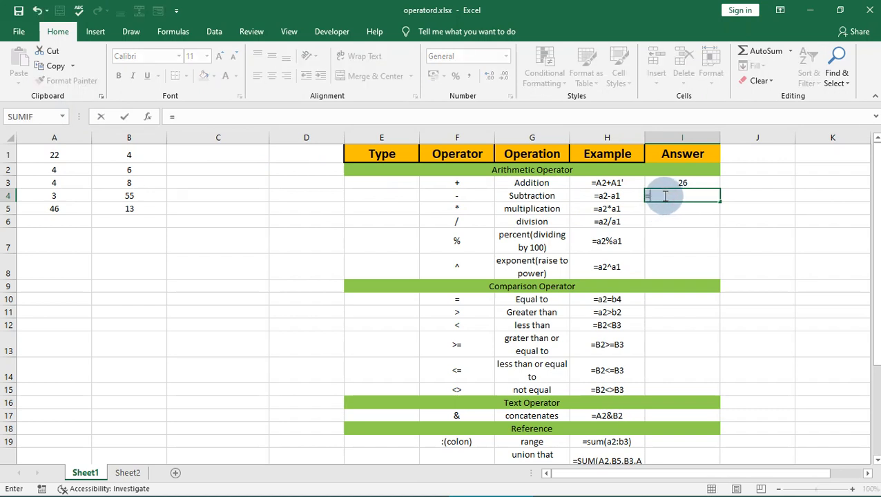
type("a2")
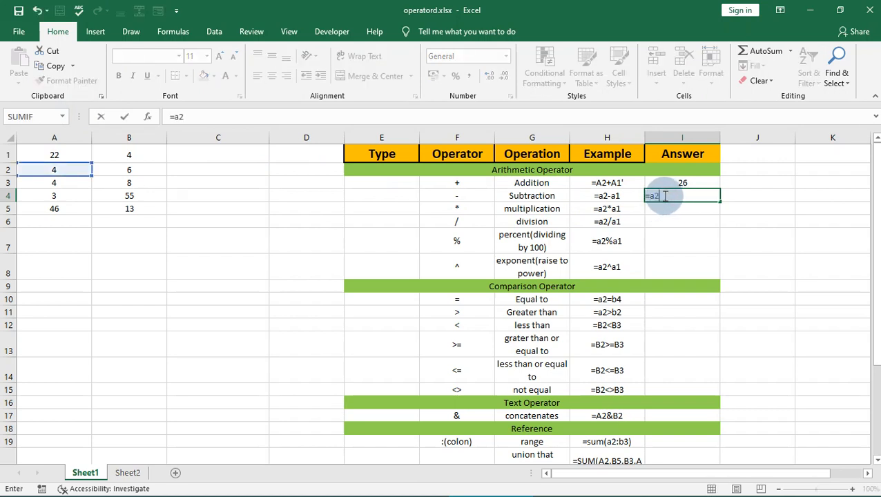
type("-a1")
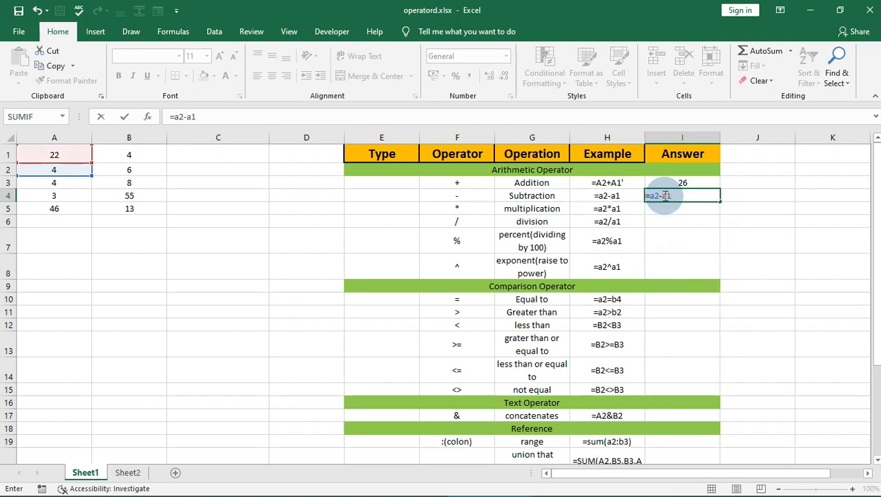
key("Return")
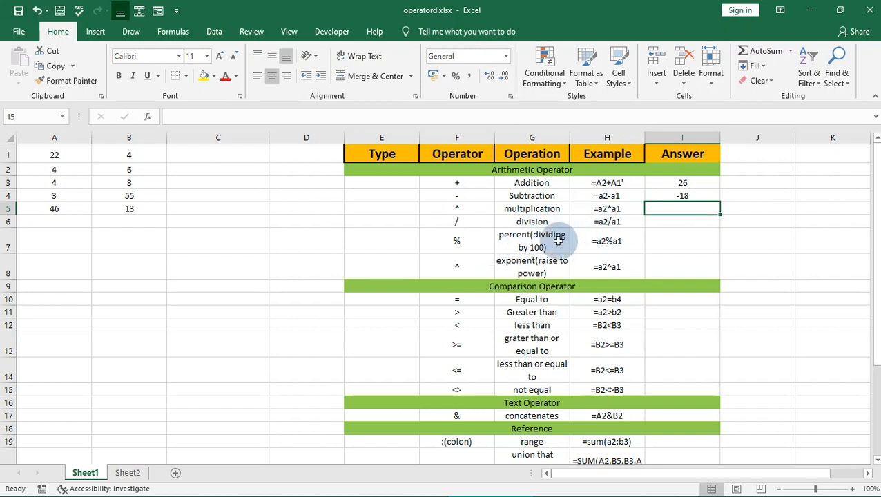
Step: Enter the formula =a1% in cell I7 as the answer for the percent operator
left_click(674, 238)
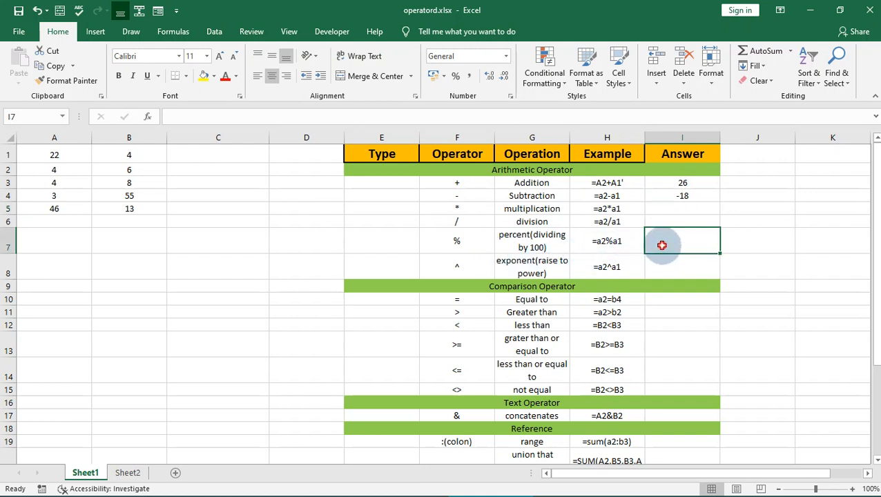
double_click(663, 241)
type("=")
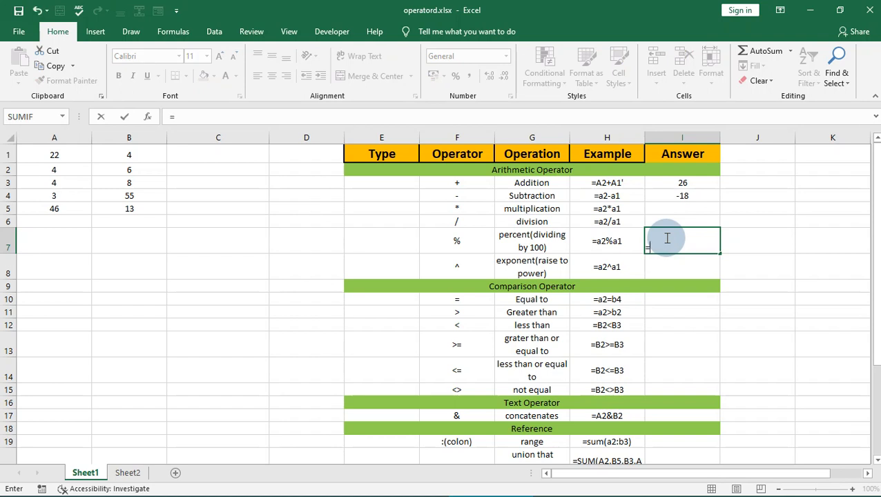
type("a")
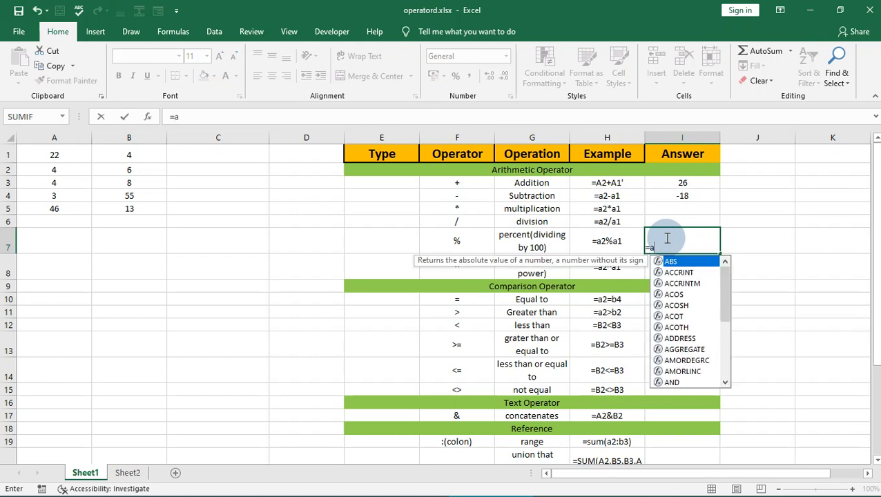
type("1")
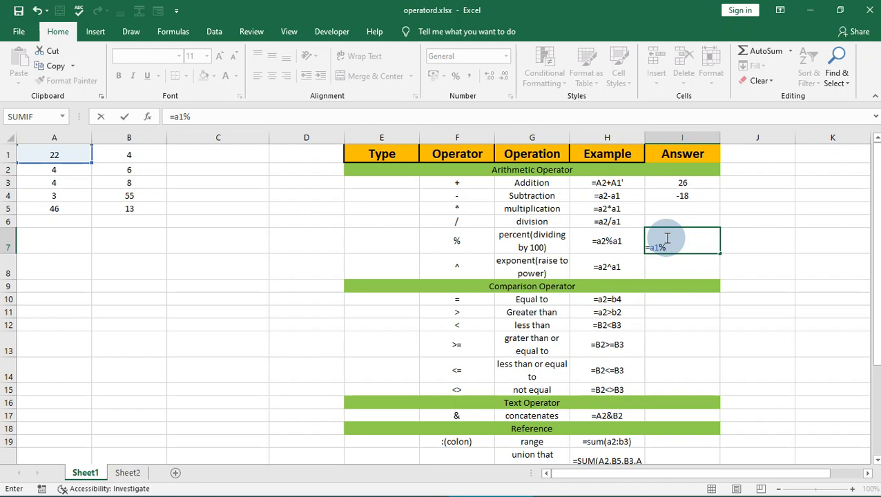
key("Return")
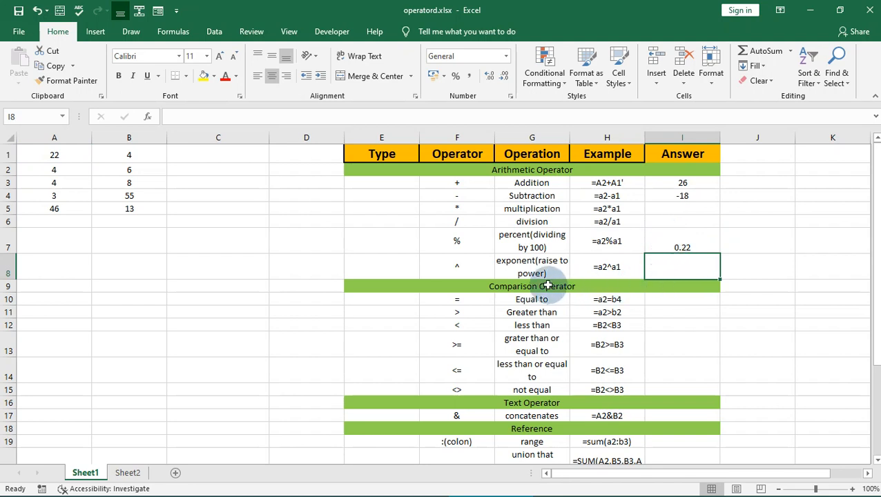
Step: Enter the formula =a1^a4 in cell I8 as the exponent answer and reselect that cell to check it
left_click(687, 270)
double_click(688, 269)
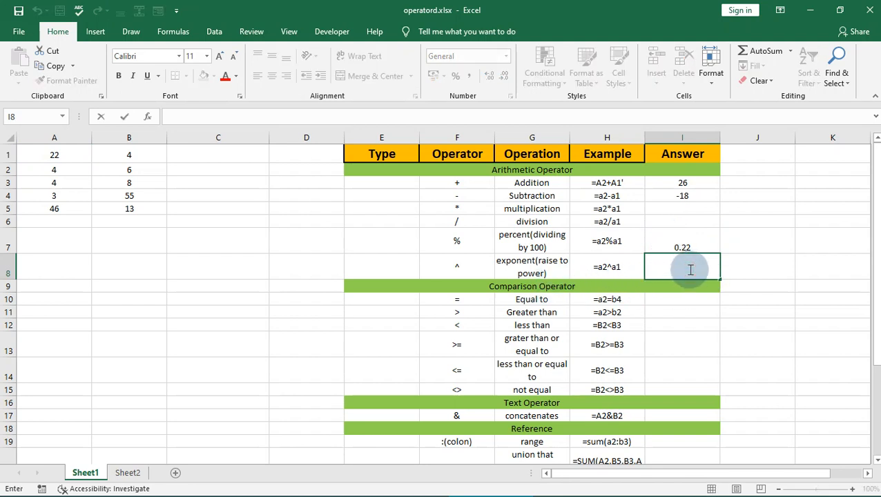
type("=a1^")
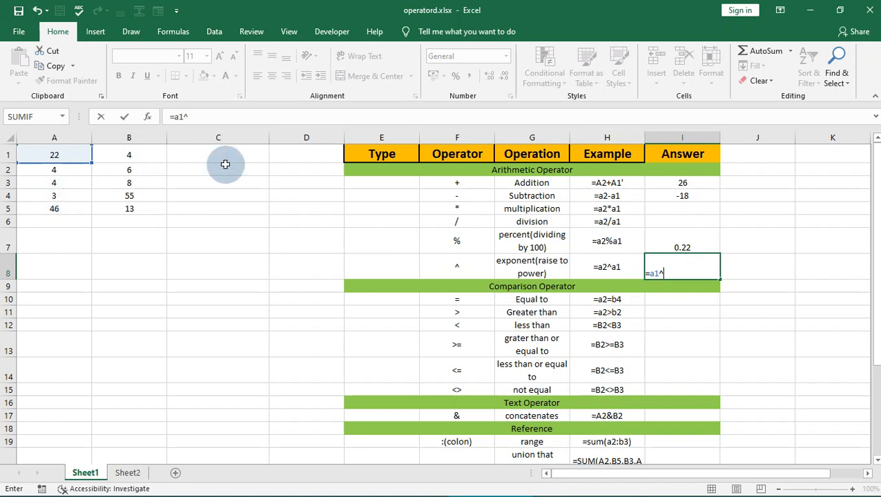
type("a")
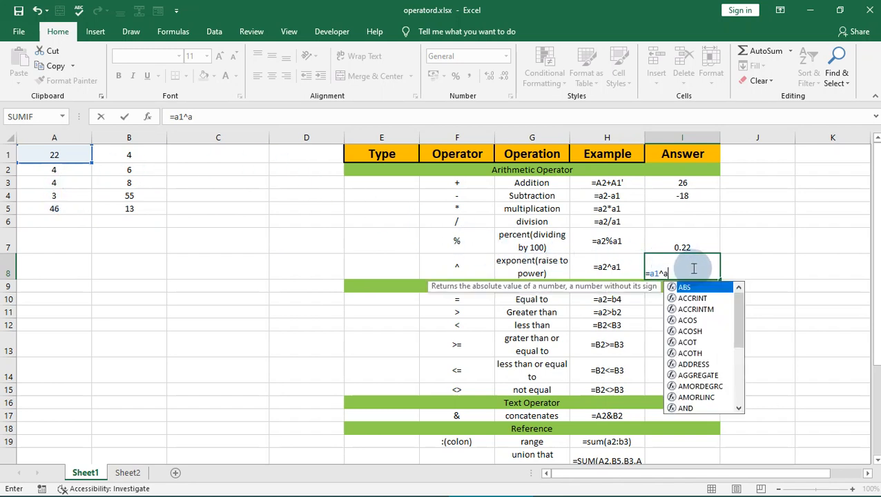
type("4")
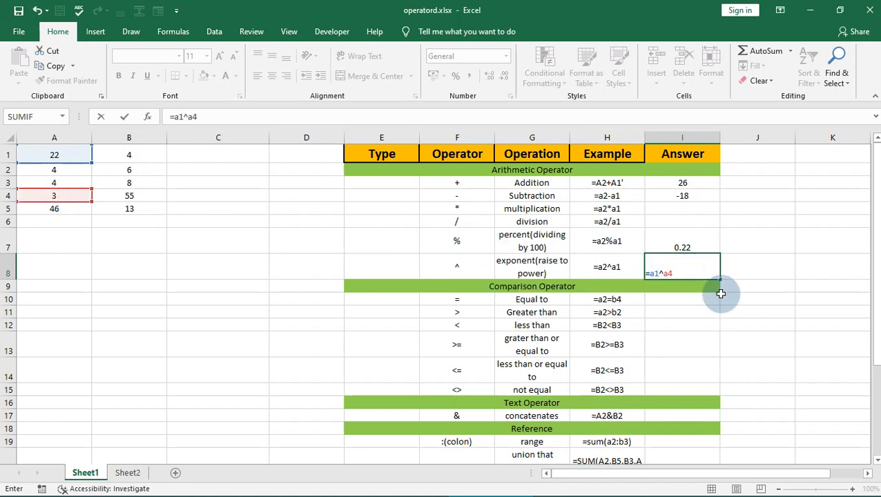
key("Return")
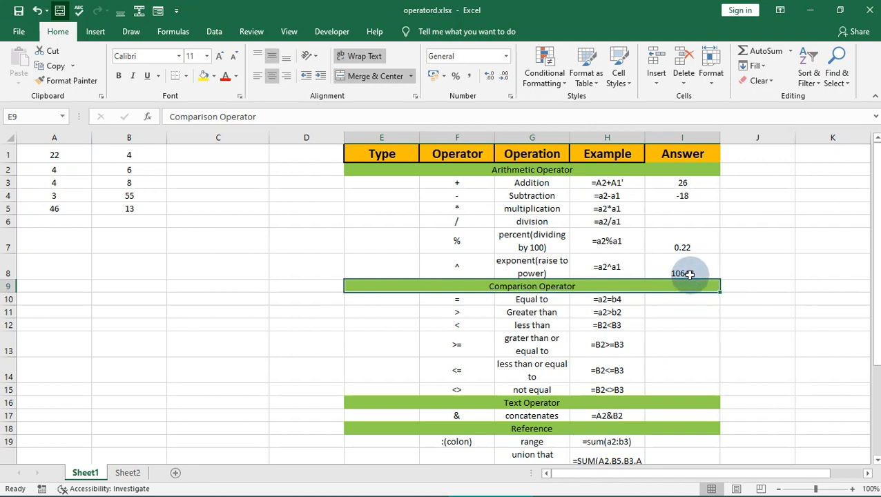
left_click(690, 274)
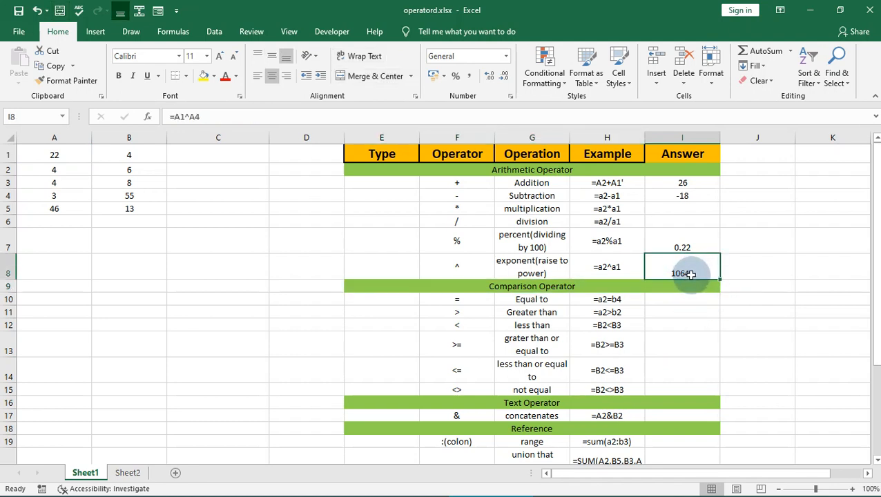
Step: Enter the formula =a2=b4 in cell I10 as the answer for the equal-to operator
scroll(649, 321, "down", 2)
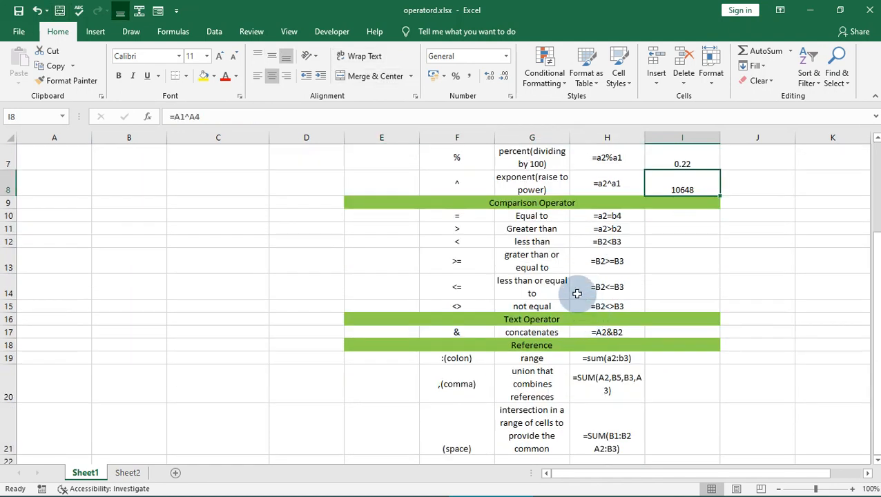
left_click(655, 217)
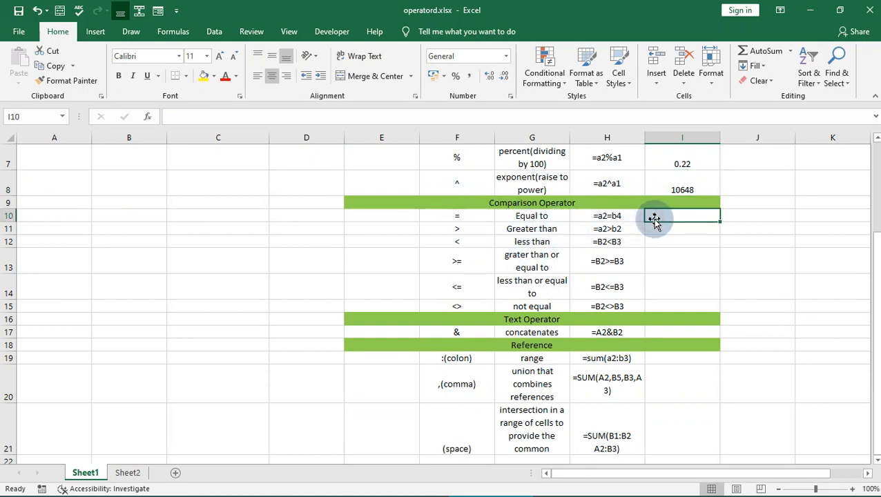
scroll(350, 226, "up", 2)
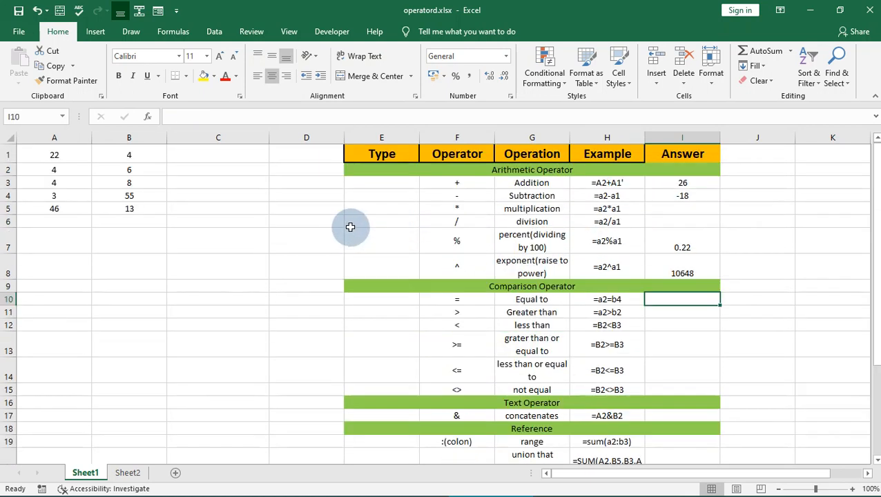
double_click(679, 299)
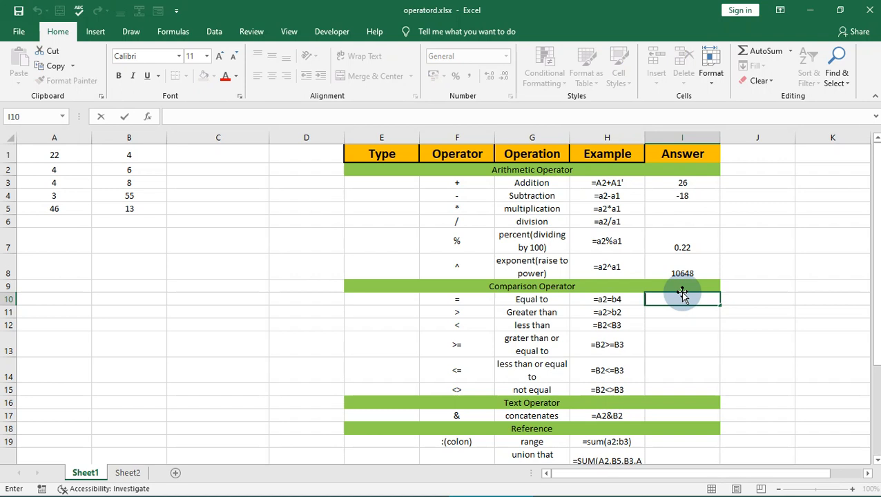
type("=a2")
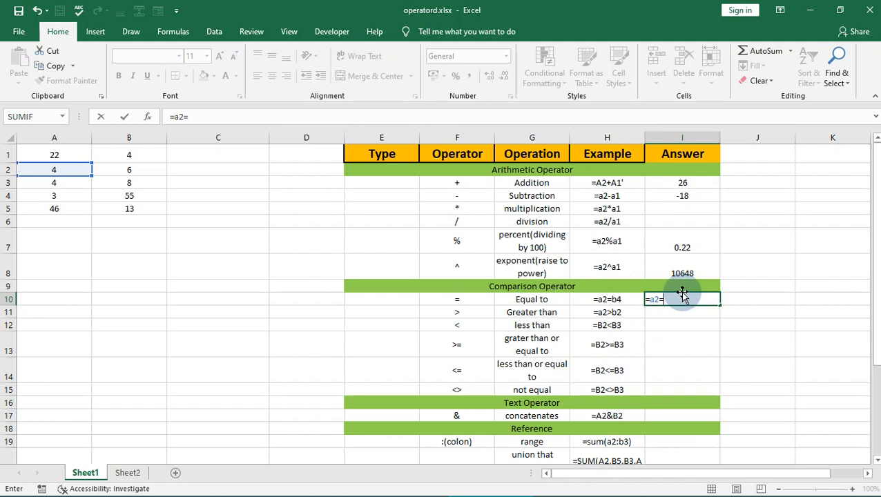
type("=b")
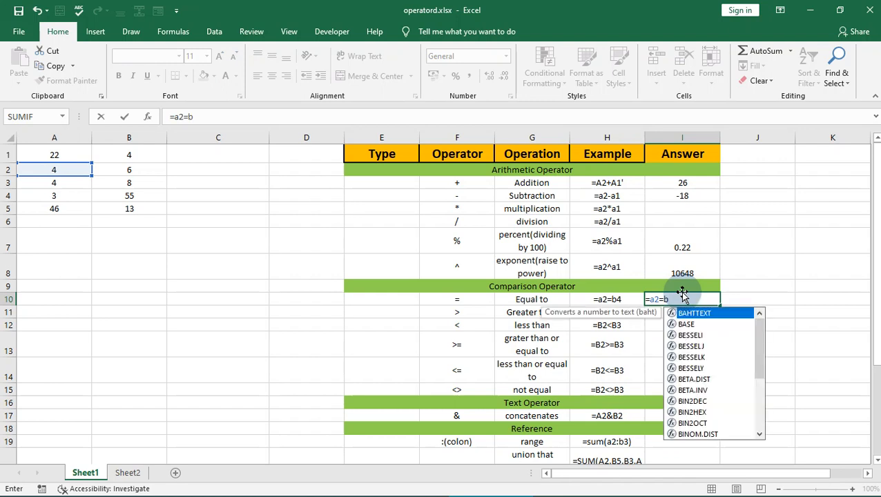
type("4")
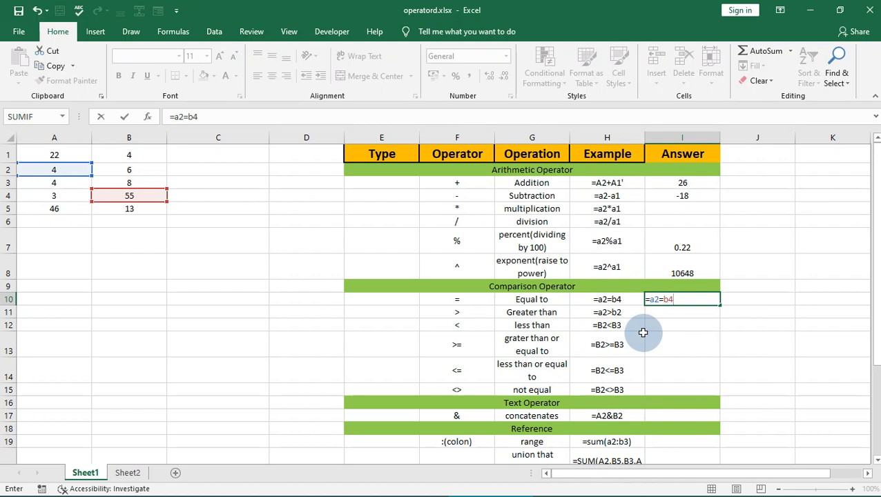
key("Return")
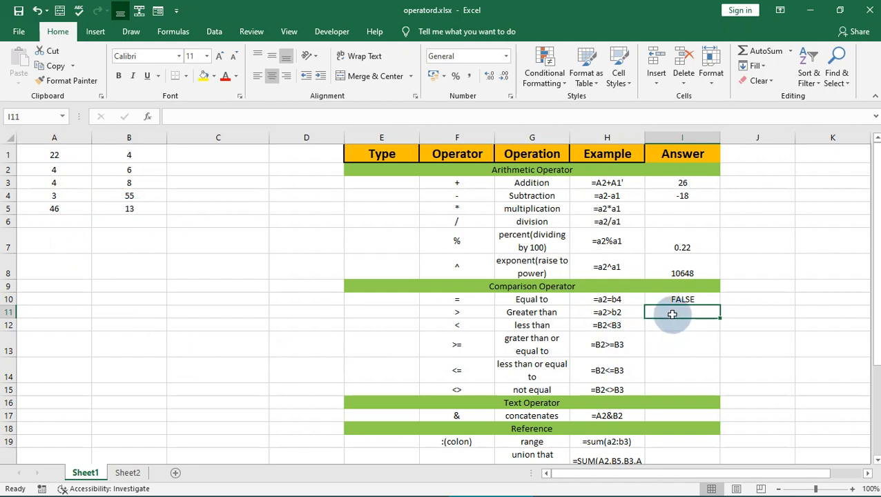
Step: Enter the formula =a2>b2 in cell I11 as the answer for the greater-than operator
type("=")
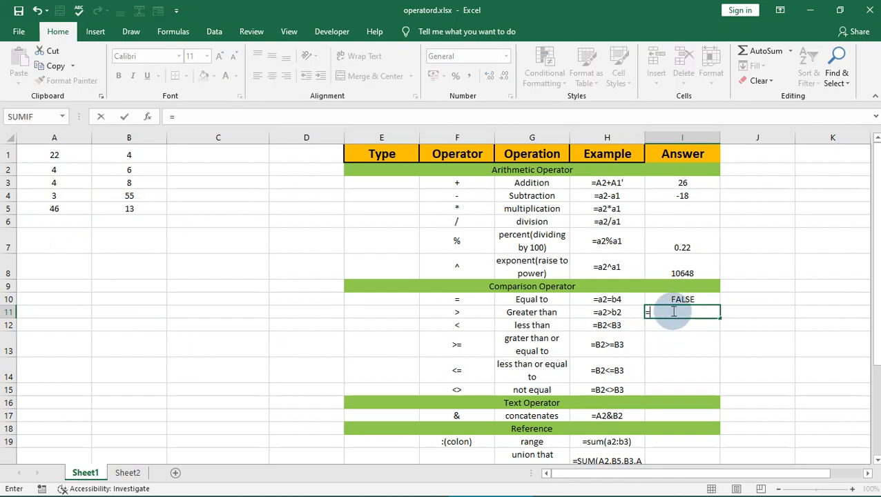
type("a")
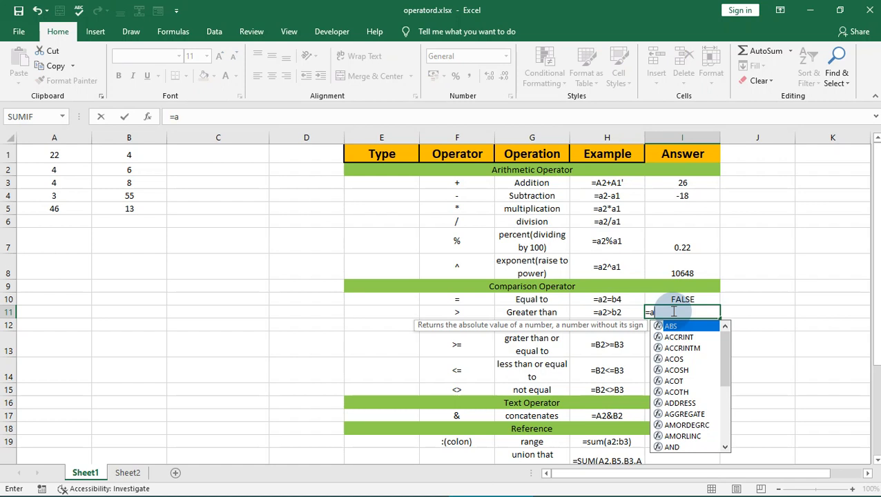
type("2")
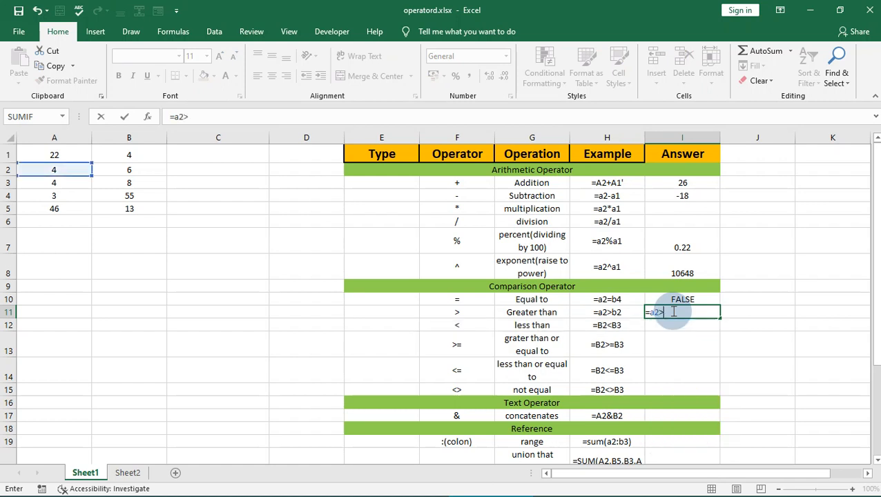
type(">b2")
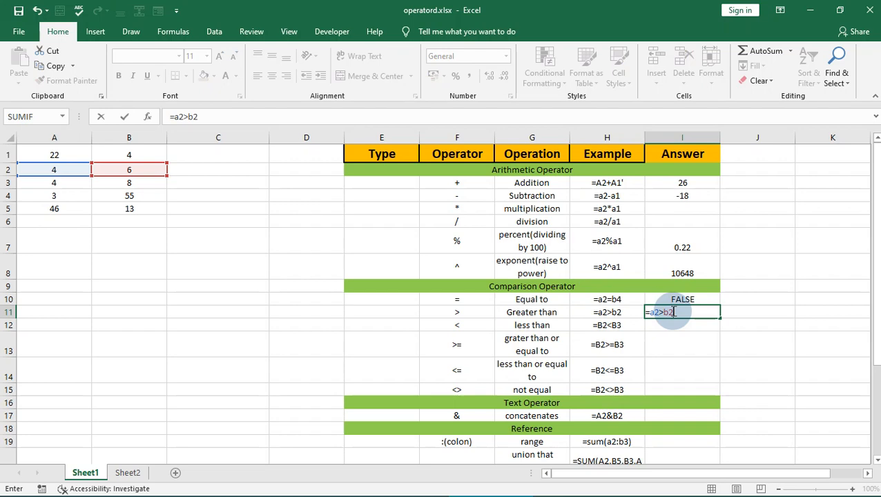
key("Return")
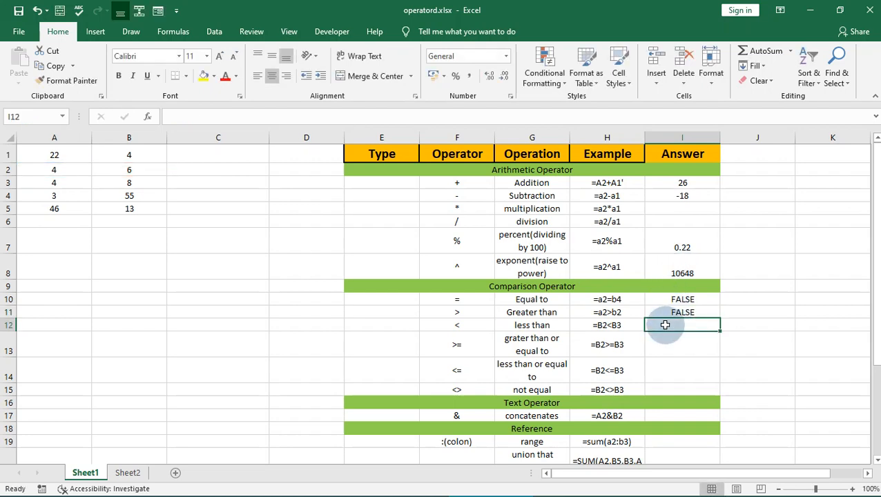
Step: Enter the formula =b2>=b3 in cell I13 as the answer for the greater-than-or-equal-to operator
scroll(666, 325, "down", 1)
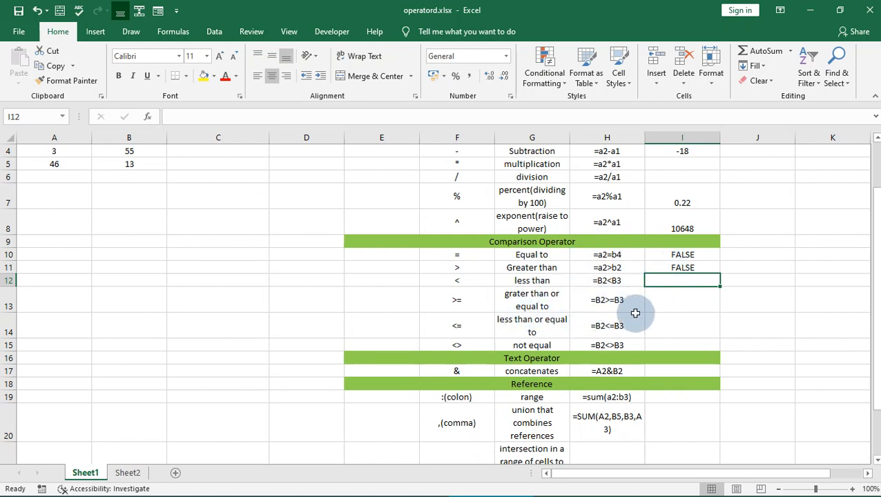
left_click(665, 302)
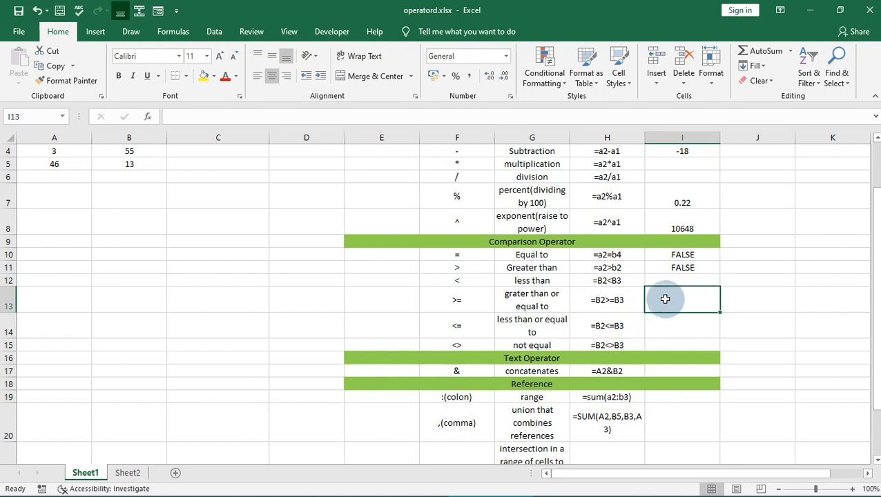
type("=b2")
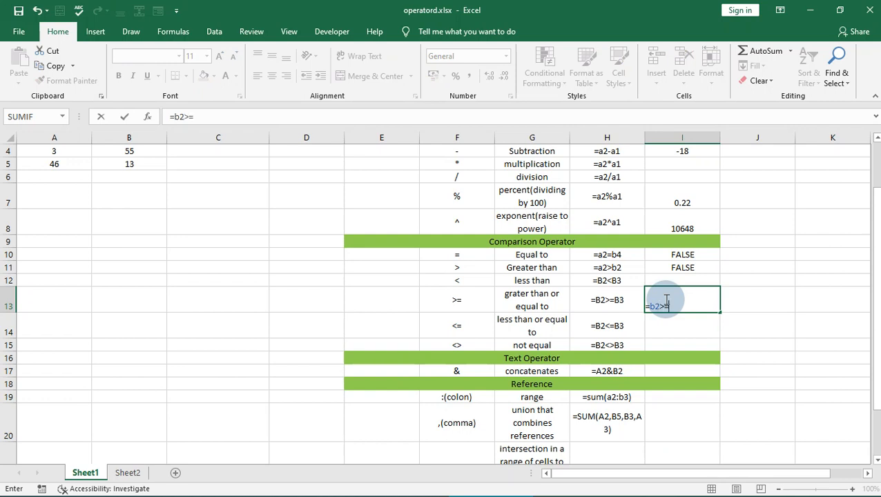
type(">=b3")
scroll(439, 239, "up", 1)
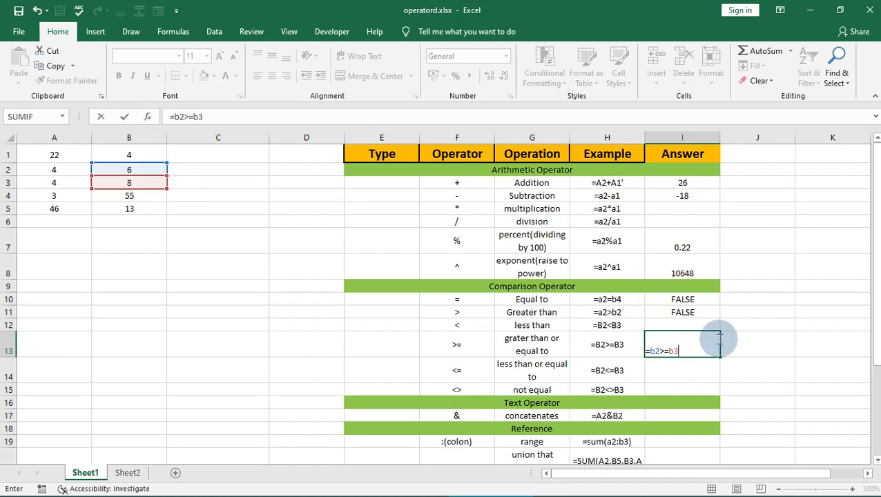
key("Return")
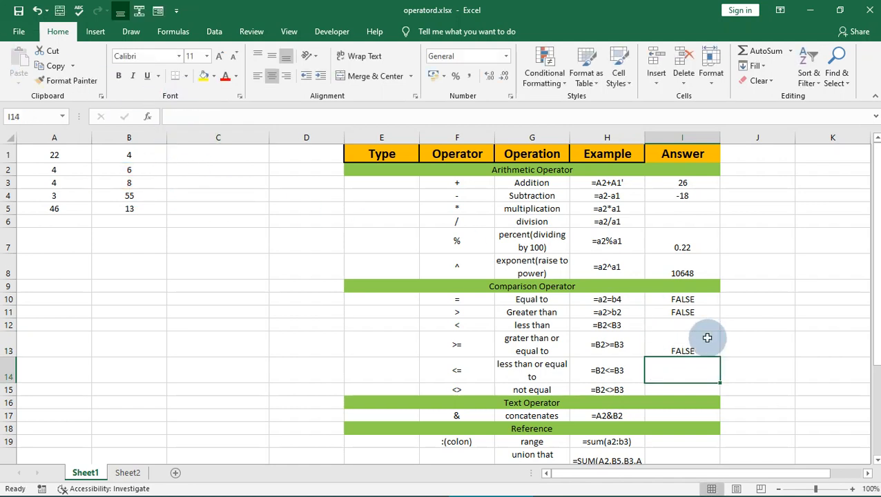
Step: Enter the formula =b2<>b3 in cell I15 as the answer for the not-equal operator
scroll(649, 394, "down", 1)
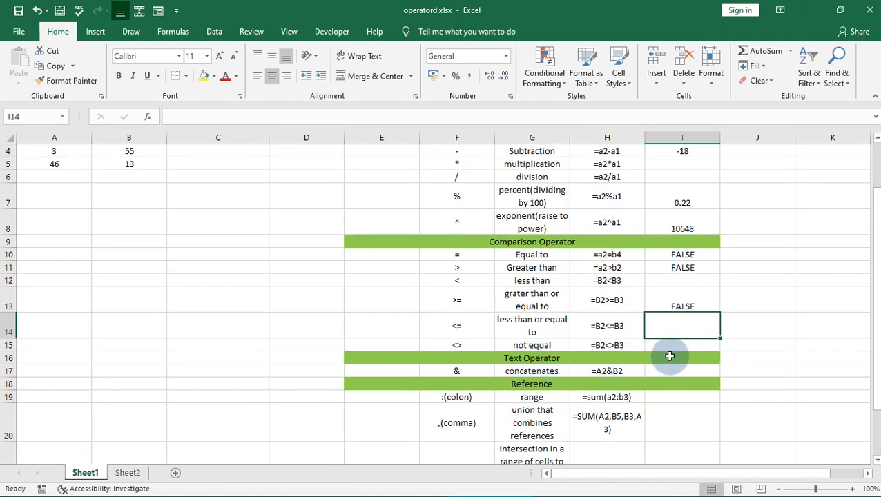
left_click(684, 346)
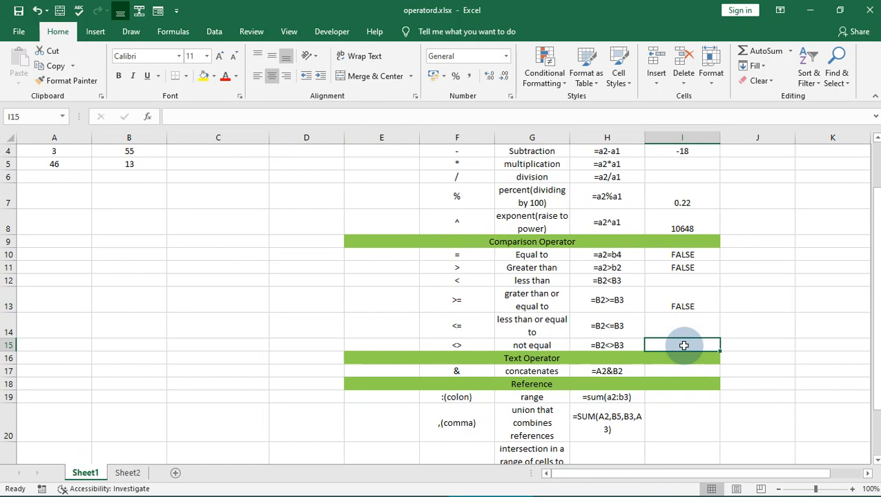
type("=b")
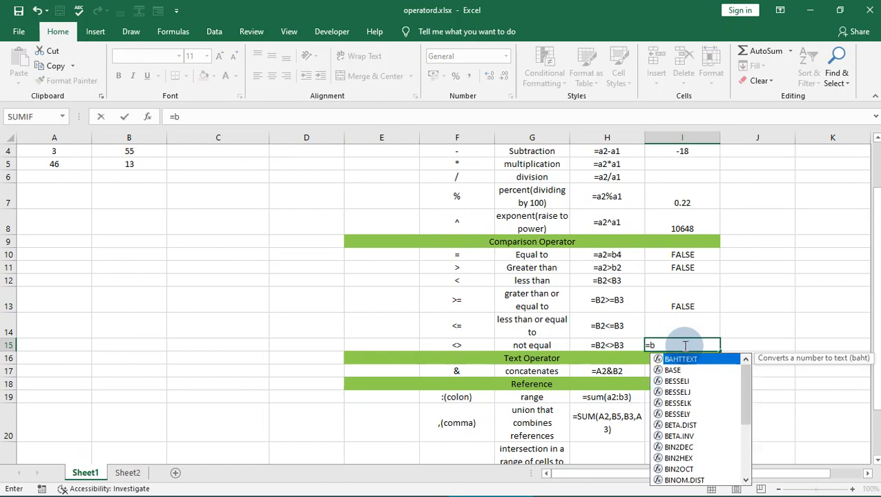
type("2<>")
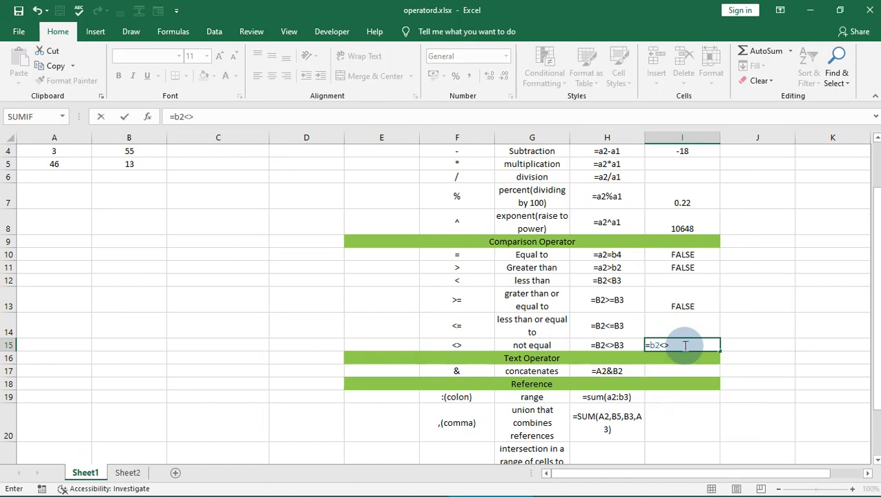
type("b3")
scroll(249, 149, "down", 2)
scroll(203, 173, "up", 3)
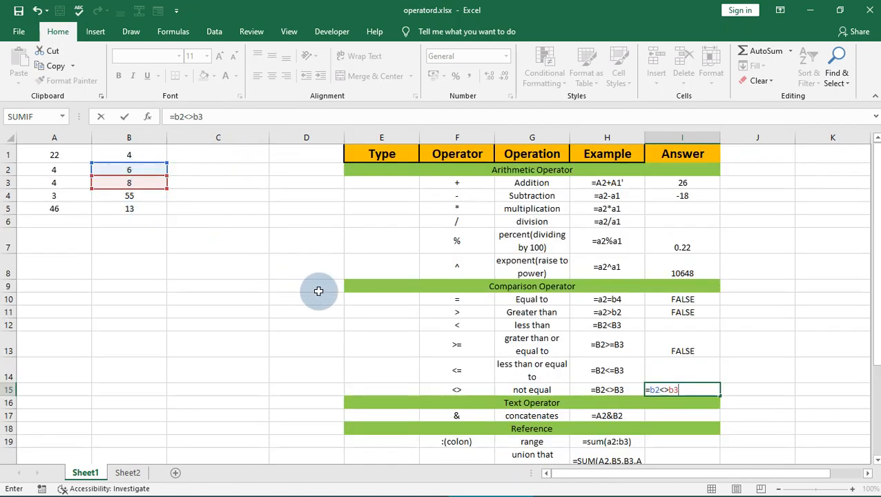
key("Return")
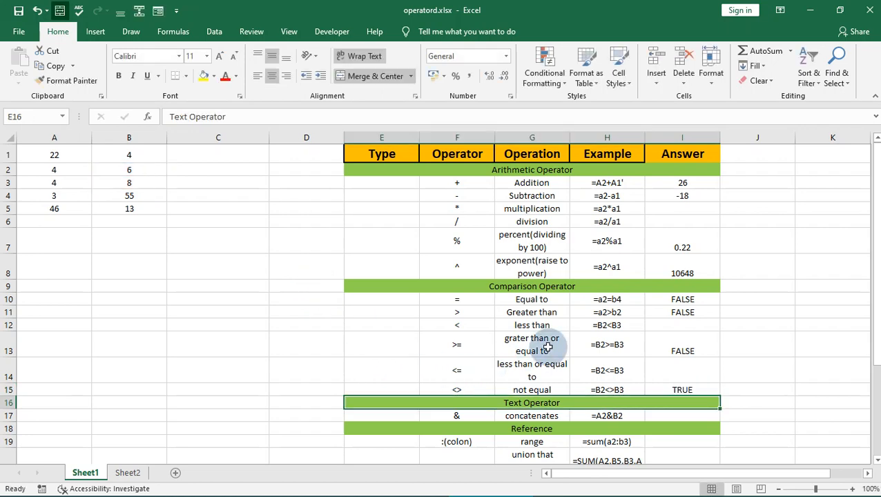
Step: Enter the formula =a2&b2 in cell I17 as the answer for the concatenation operator
scroll(542, 340, "down", 2)
scroll(542, 340, "down", 2)
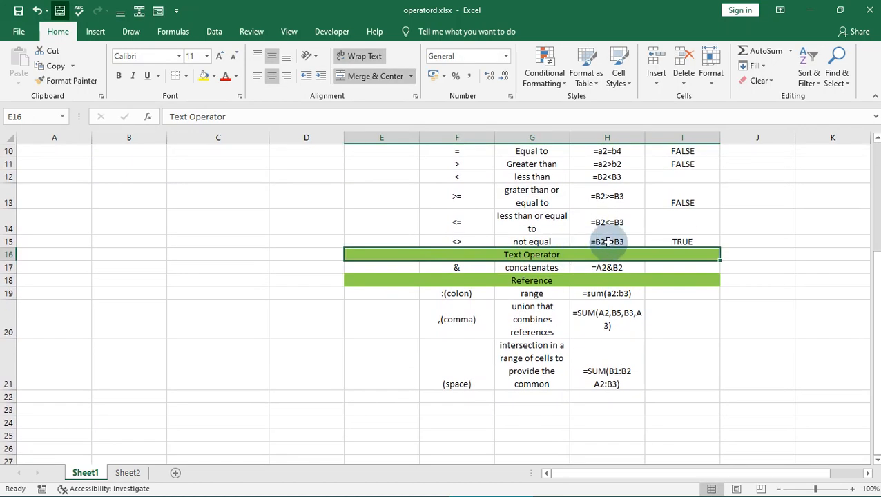
left_click(668, 268)
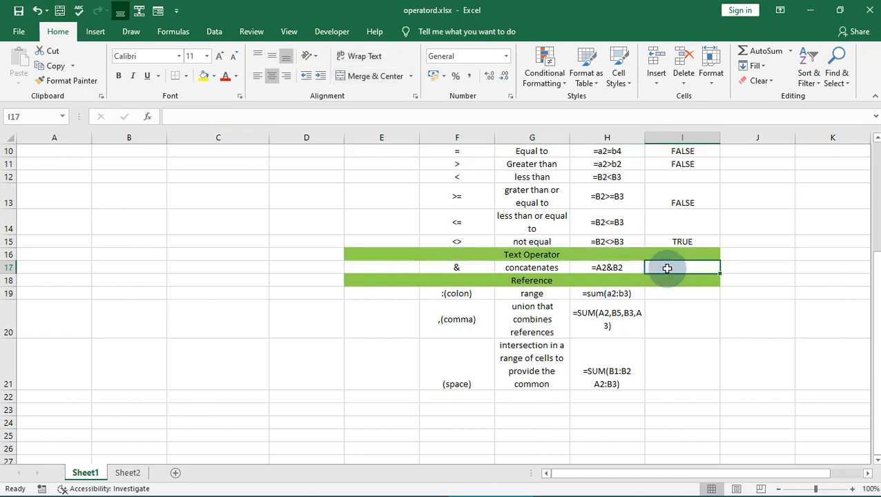
double_click(670, 268)
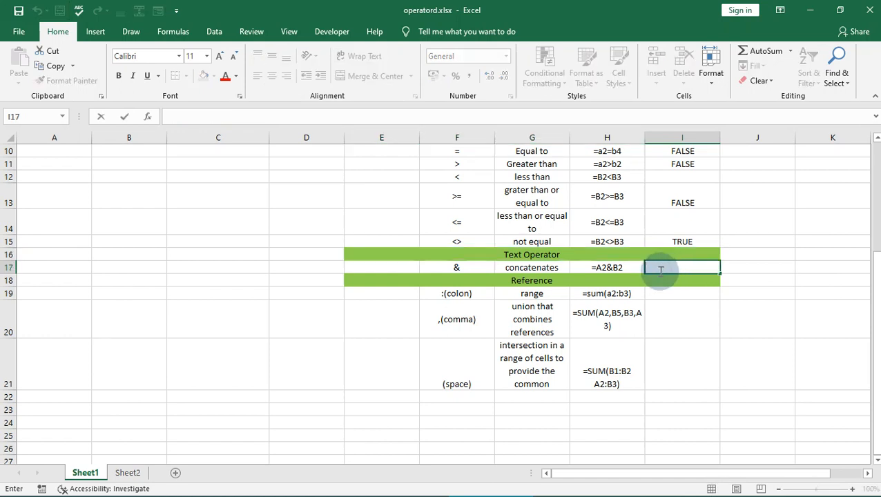
type("=")
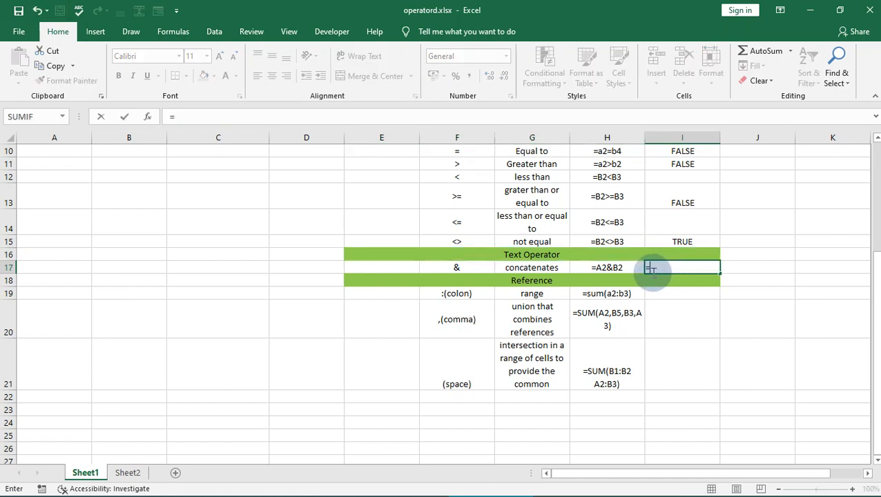
type("a2")
scroll(314, 309, "up", 3)
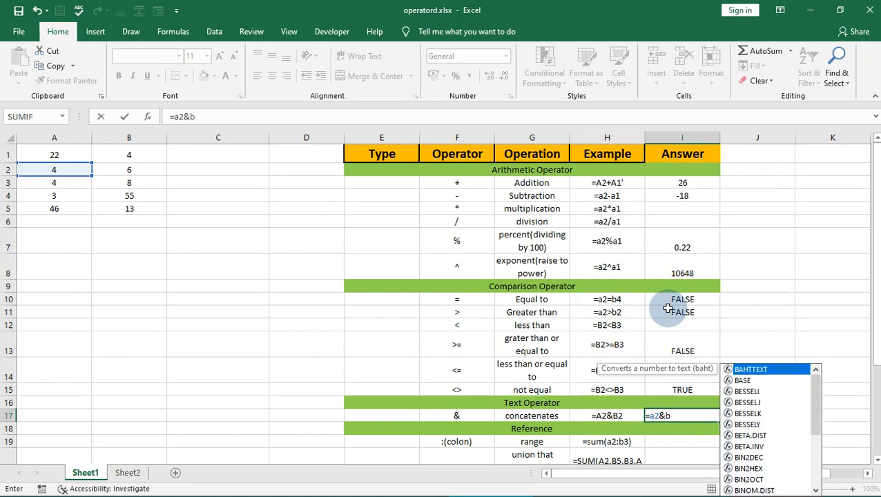
type("&b2")
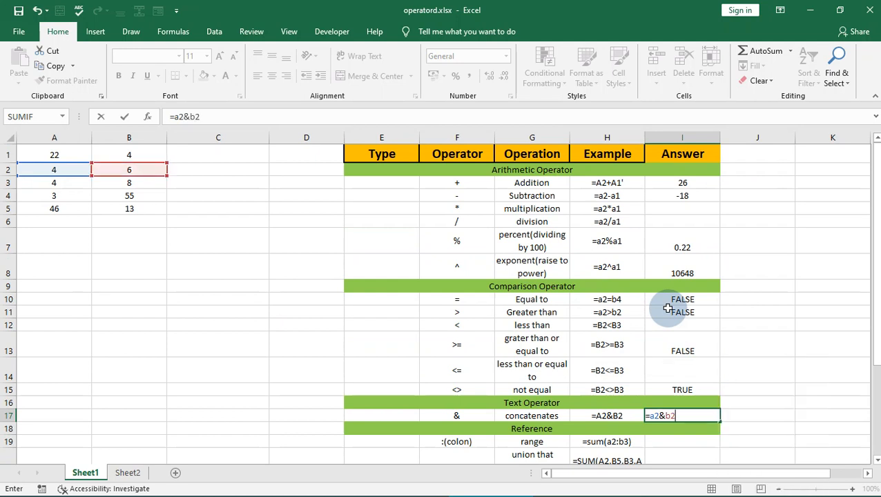
key("Return")
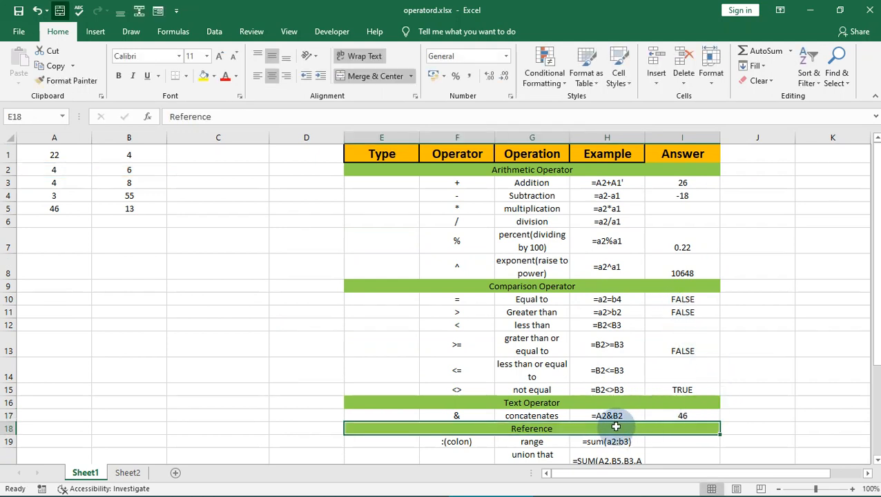
Step: Replace the concatenation formula in cell I17 with =a2&" "&a3 so a space separates the two joined values
left_click(688, 415)
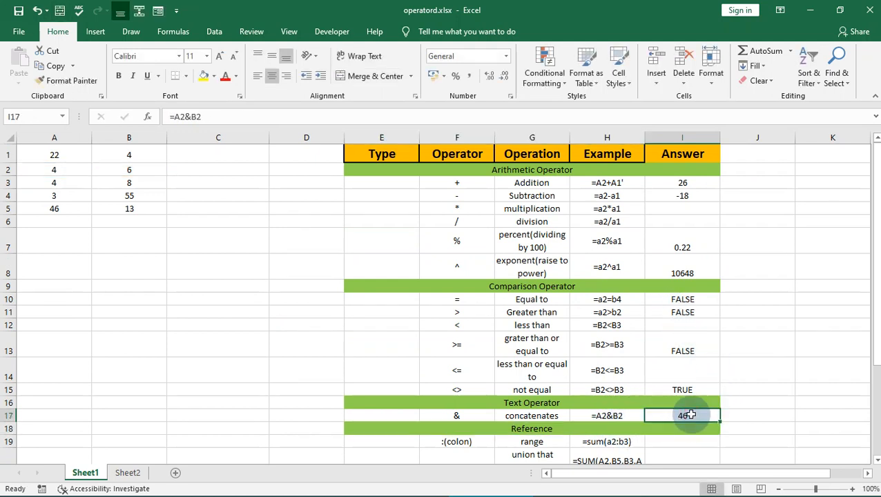
double_click(690, 414)
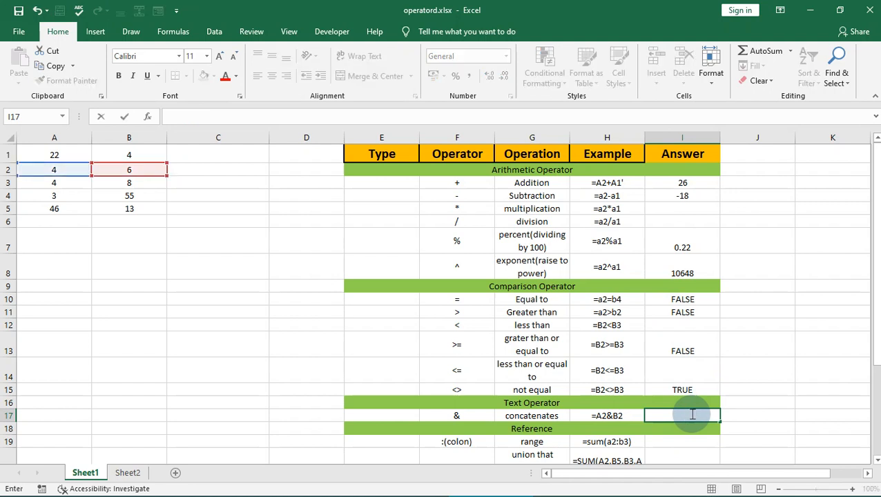
type("=")
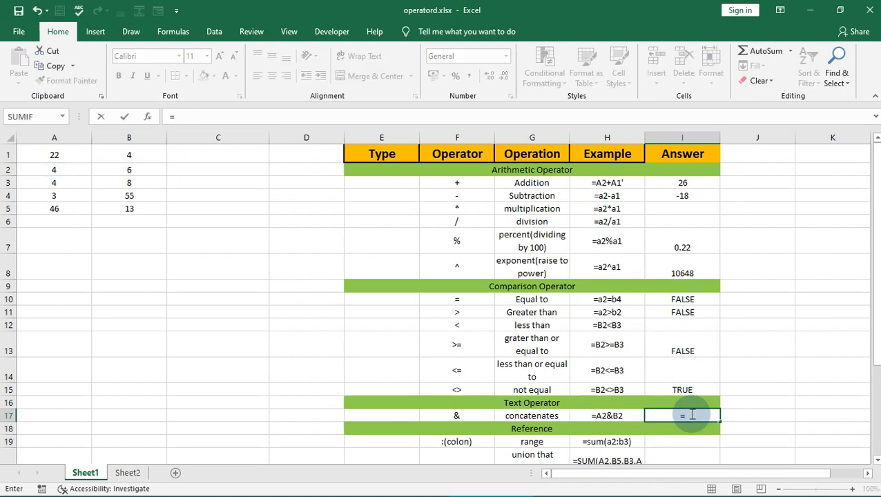
type("a2&' \"")
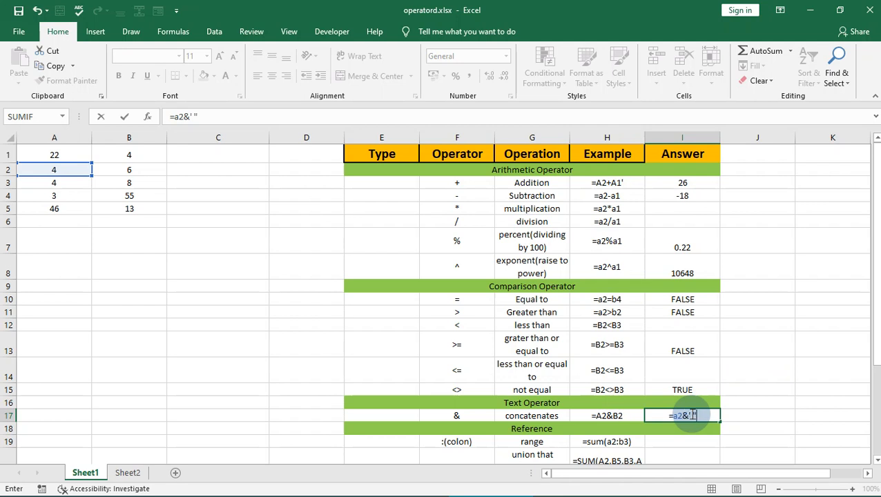
key("Return")
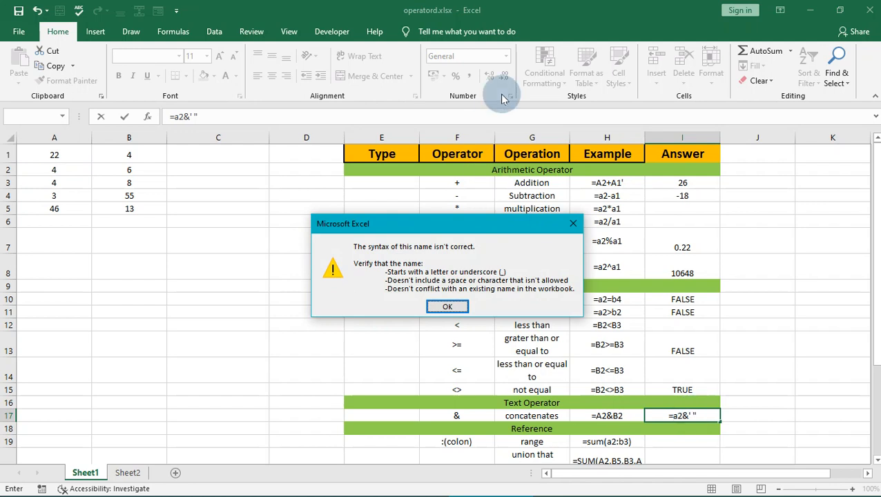
left_click(572, 223)
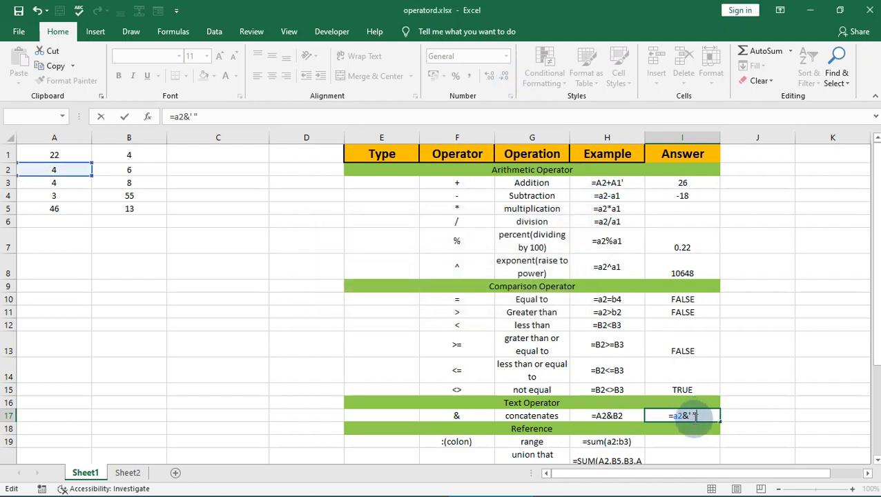
left_click_drag(705, 416, 694, 413)
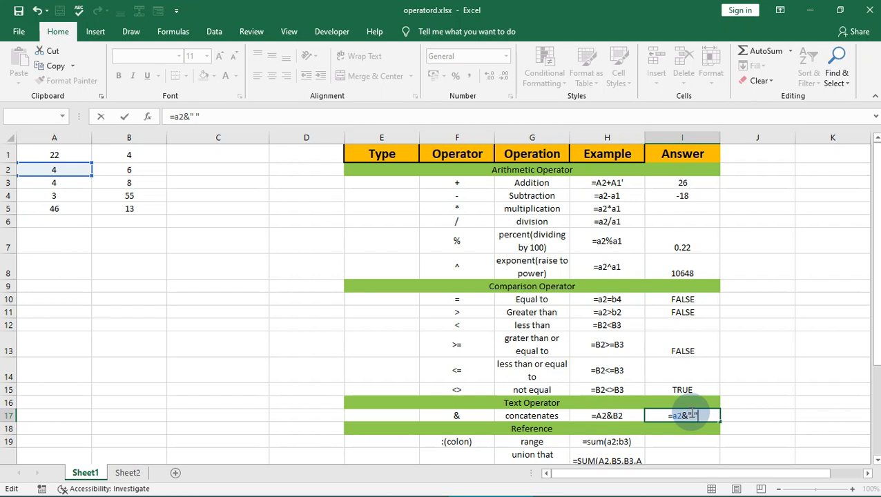
type("&a")
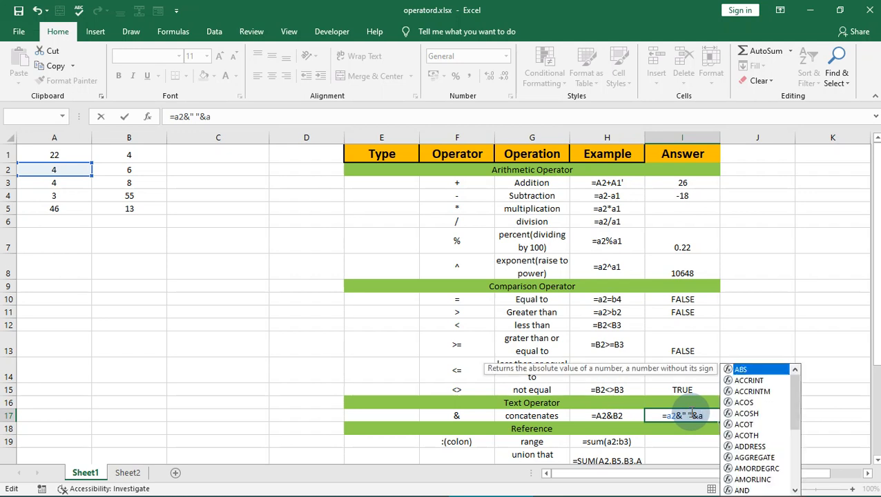
type("3")
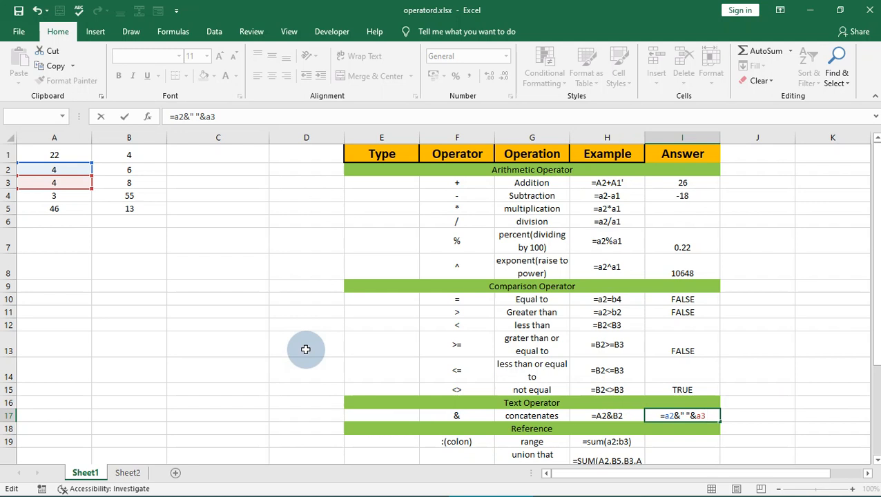
key("Return")
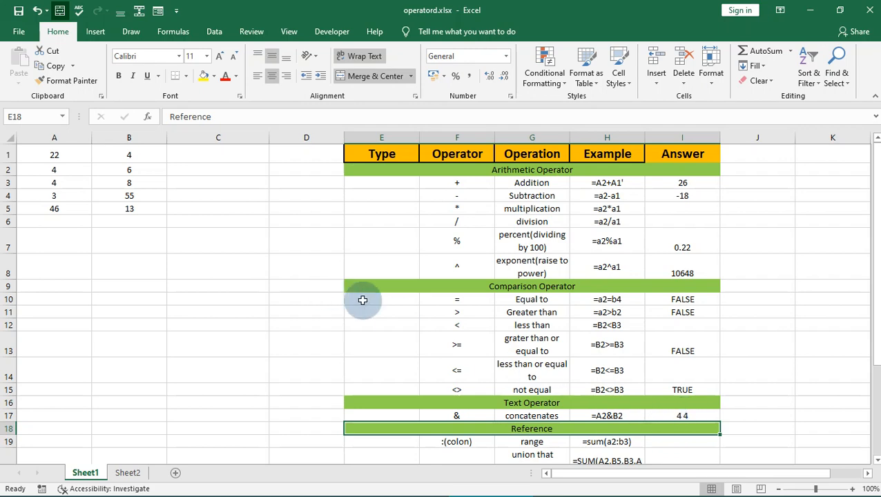
Step: Enter the formula =sum(a2:b3) in cell I19 as the answer for the colon range operator
scroll(614, 365, "down", 3)
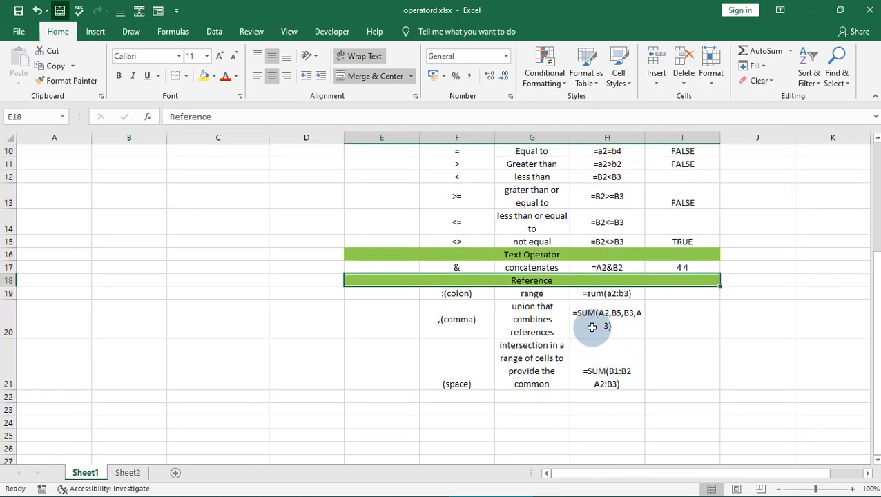
left_click(673, 295)
double_click(673, 296)
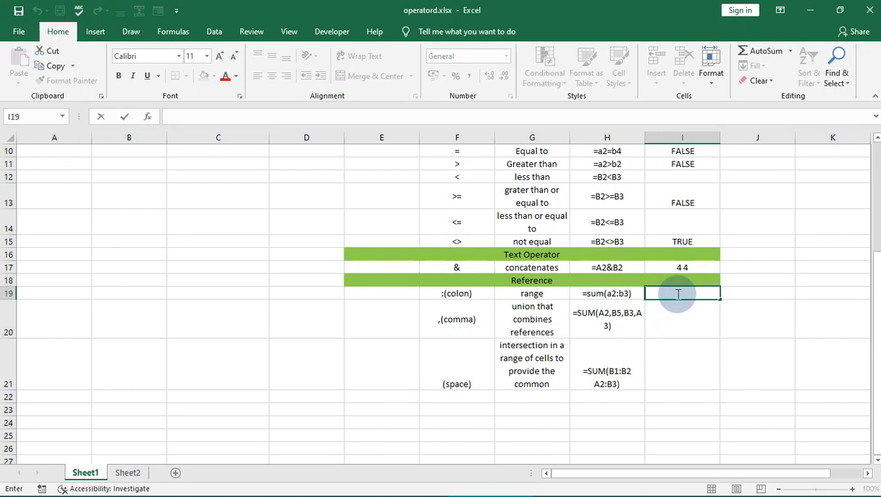
type("=")
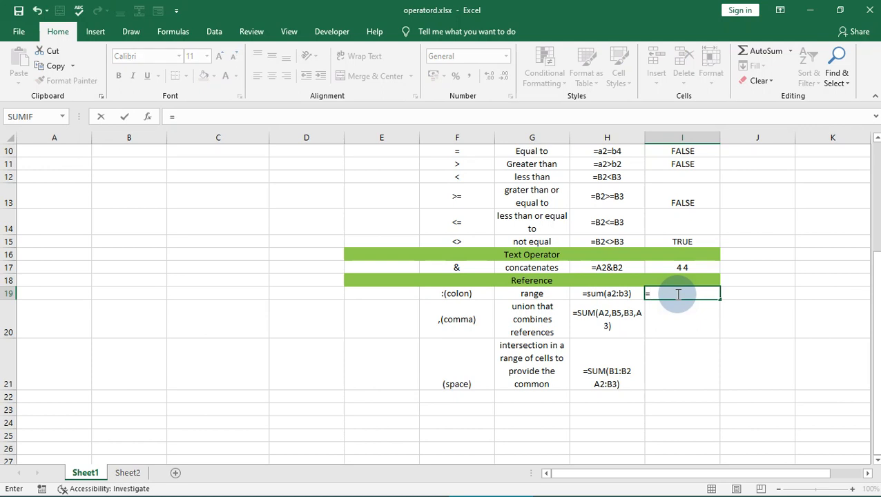
type("sum")
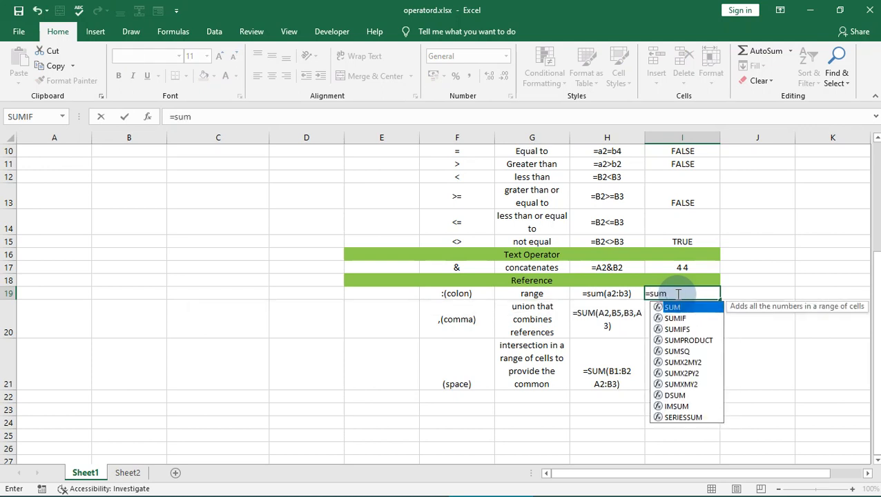
type("(")
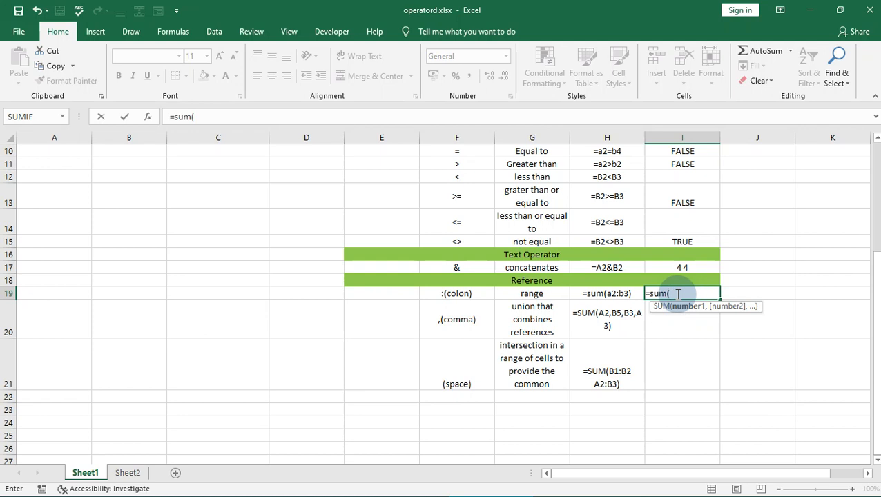
type("a2:b3")
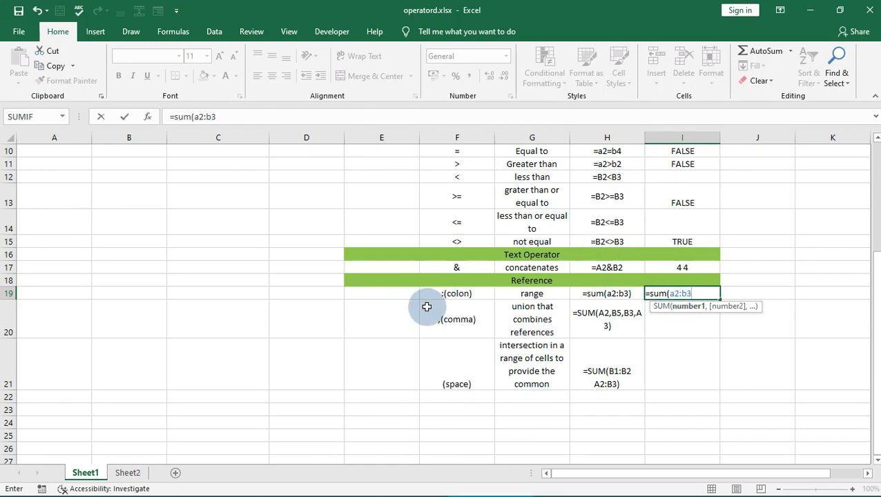
scroll(422, 304, "down", 1)
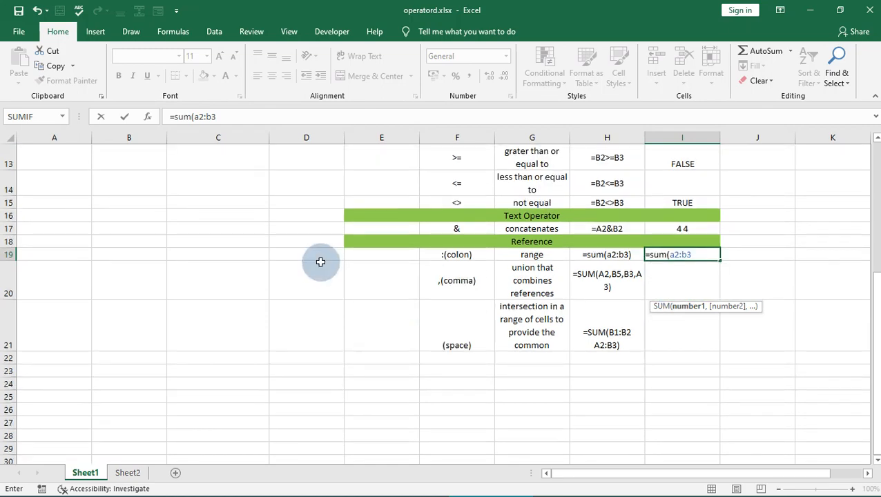
scroll(369, 261, "up", 4)
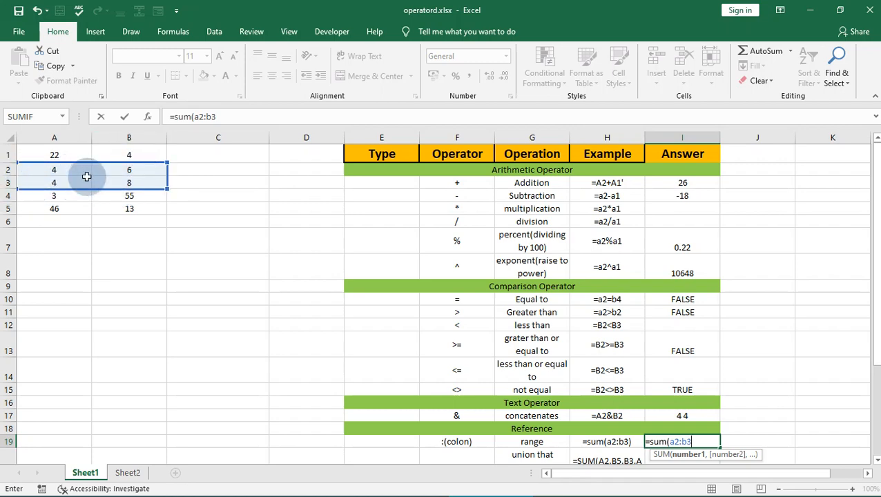
scroll(448, 222, "down", 1)
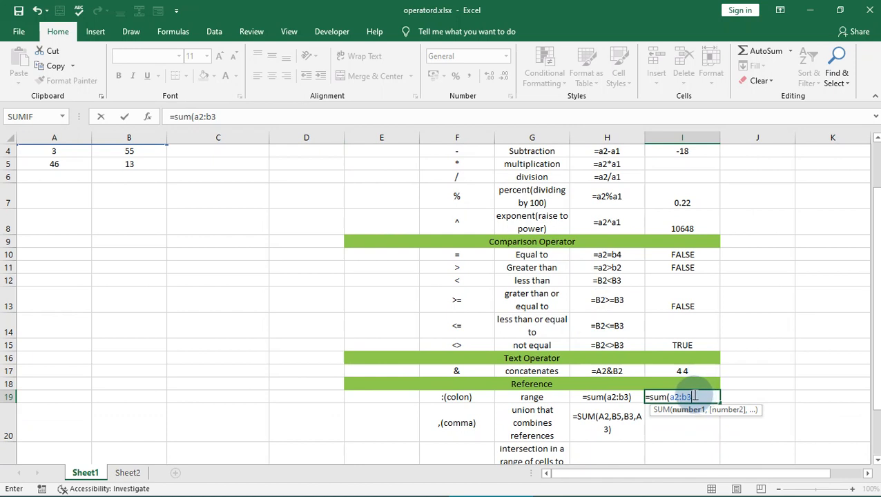
key("Return")
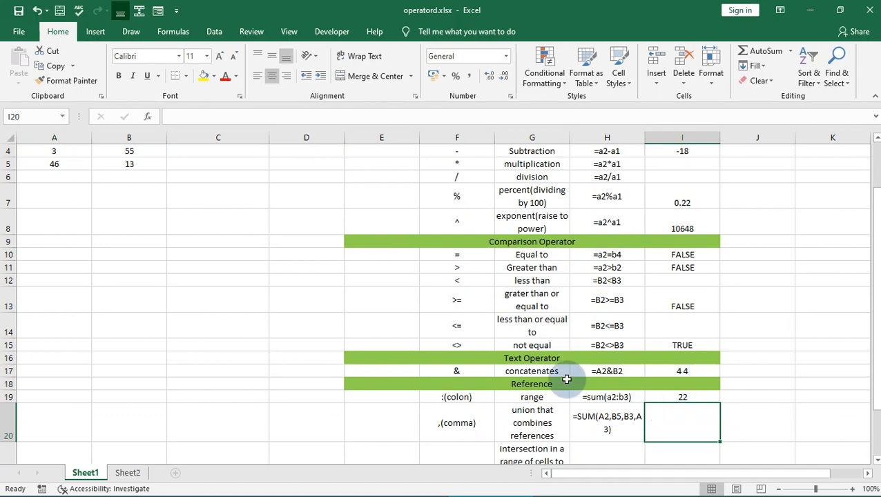
Step: Write a SUM formula in cell I20 with the comma-separated references a2,b5,b3,a3 for the union operator
scroll(17, 204, "up", 1)
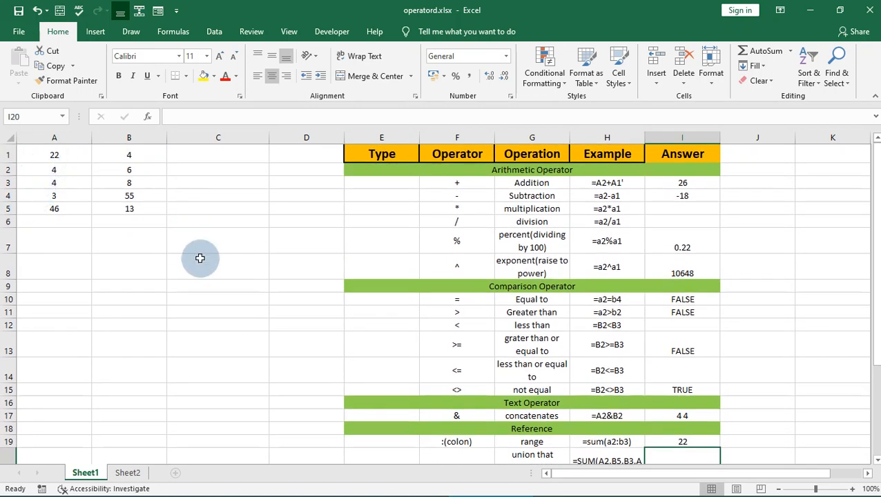
scroll(260, 278, "down", 2)
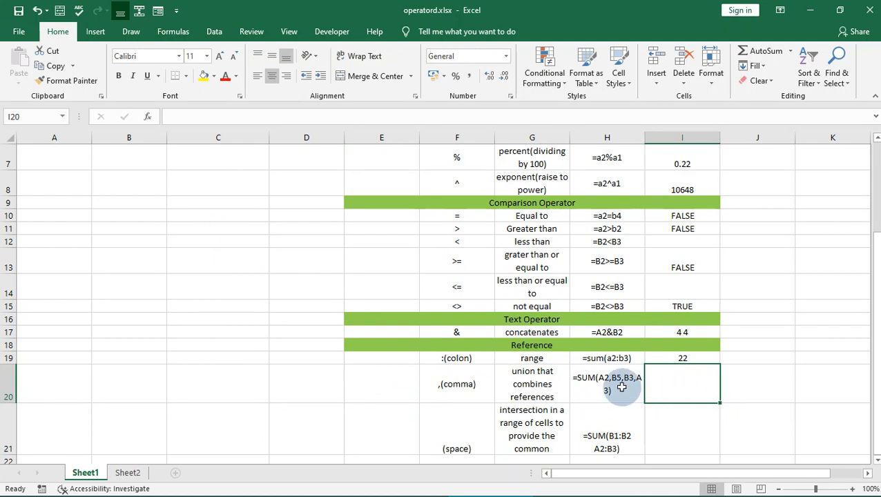
double_click(678, 388)
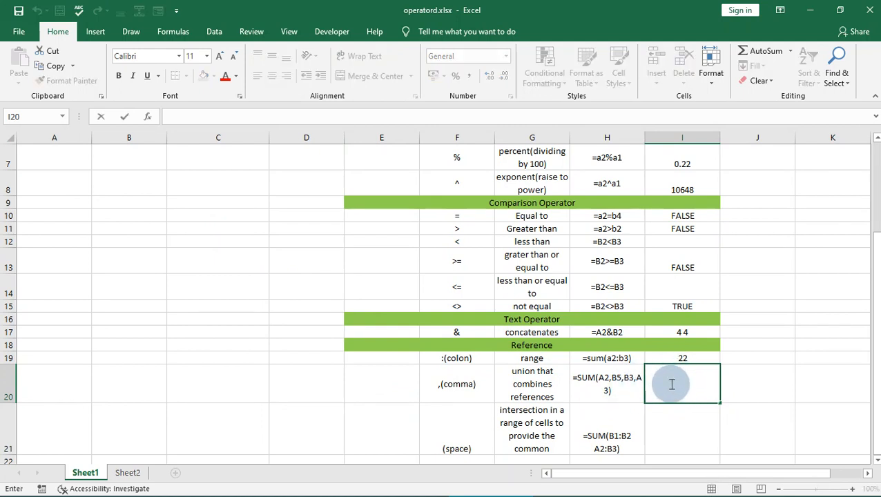
type("=")
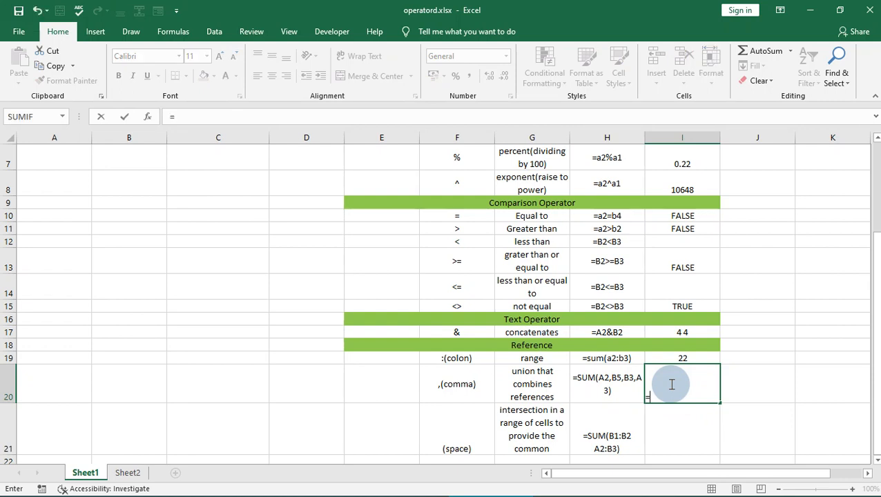
type("sum")
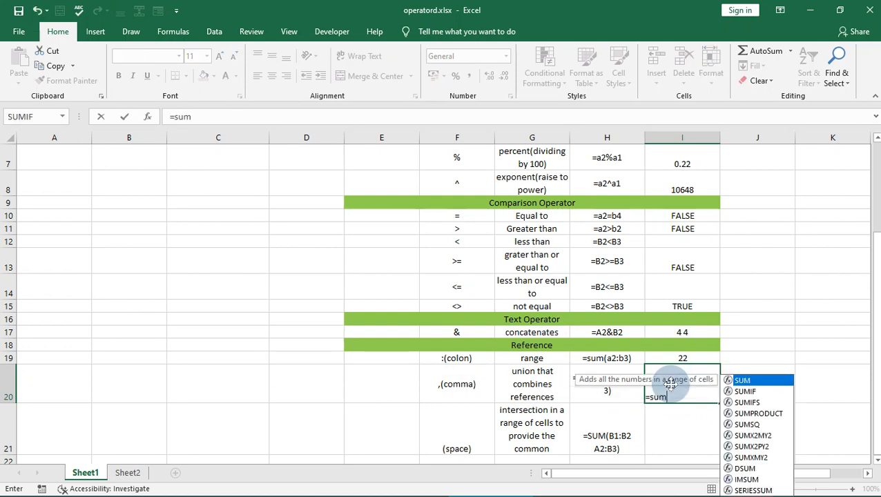
type("(")
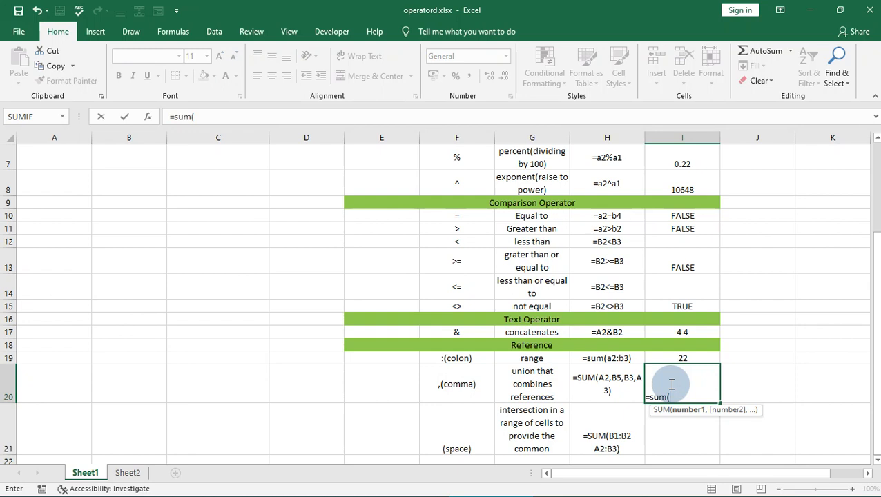
type("a2,")
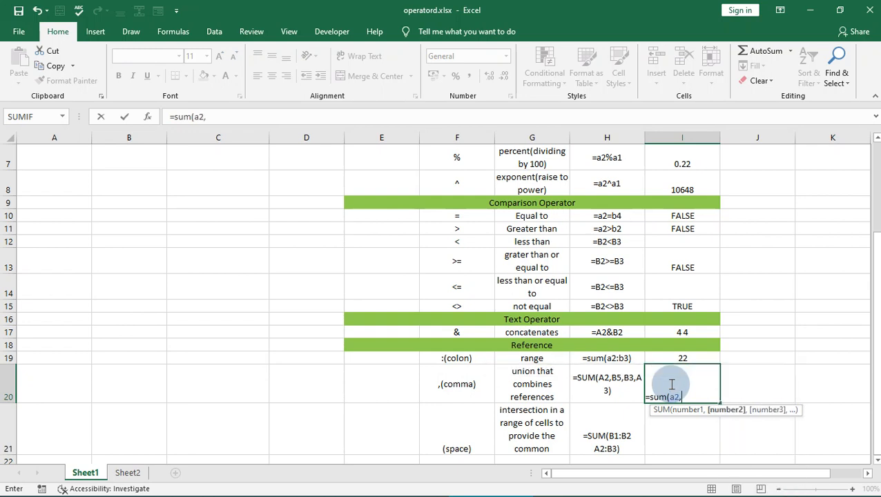
type("b5,")
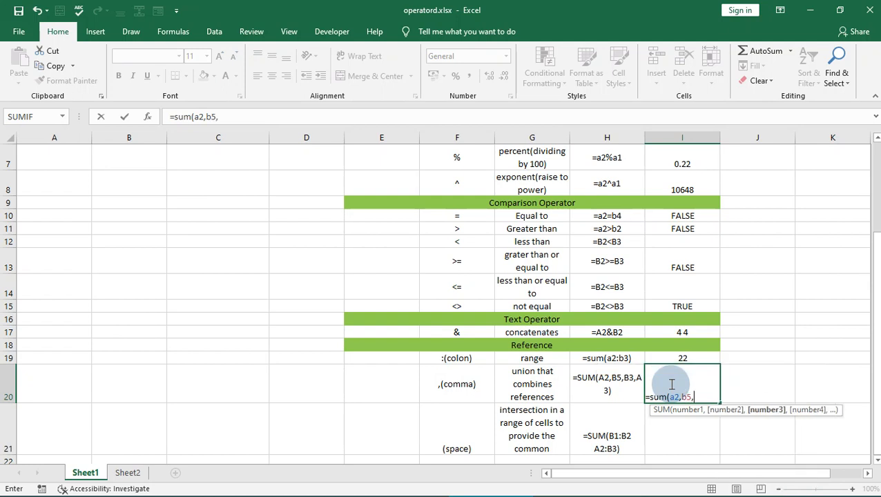
type("b3,")
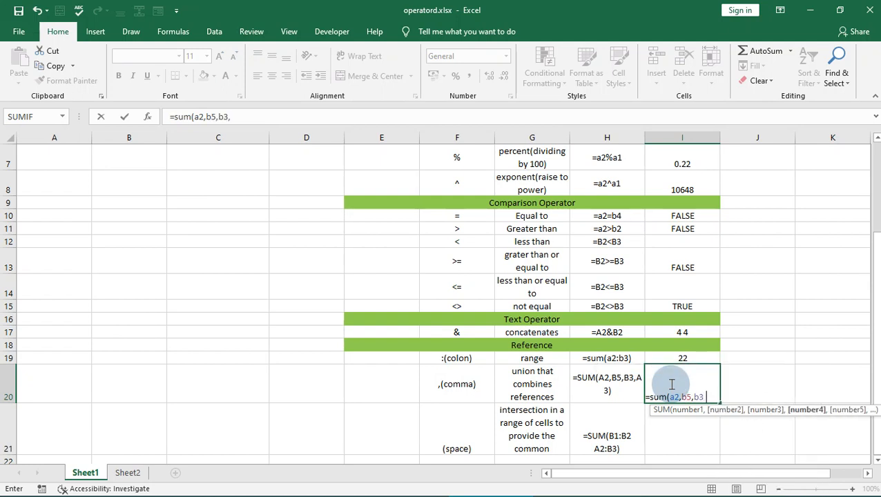
type("a3")
scroll(414, 331, "up", 2)
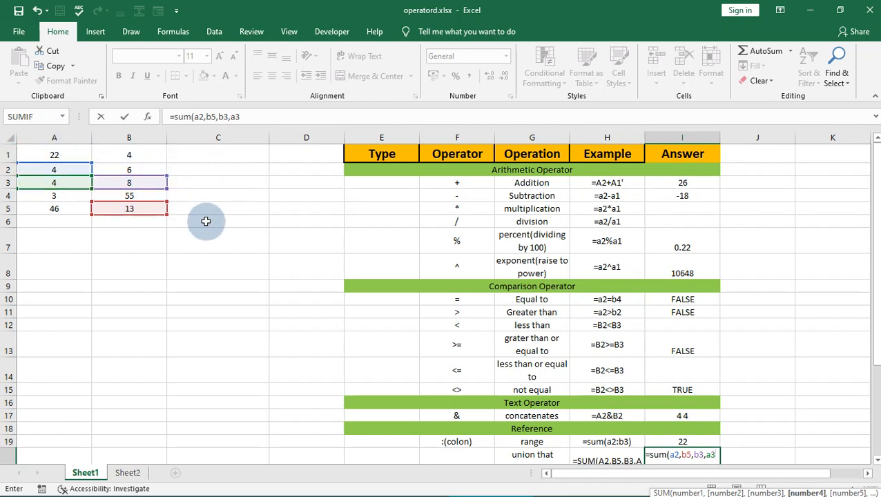
scroll(492, 313, "down", 1)
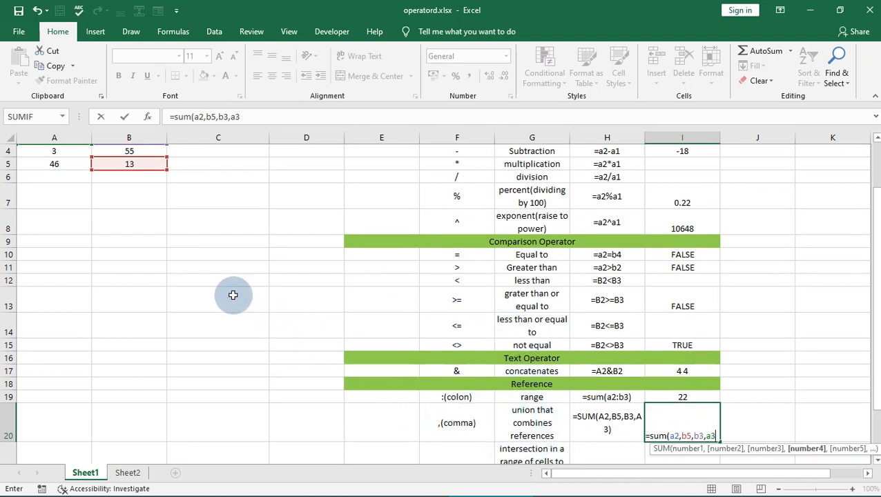
scroll(179, 238, "up", 1)
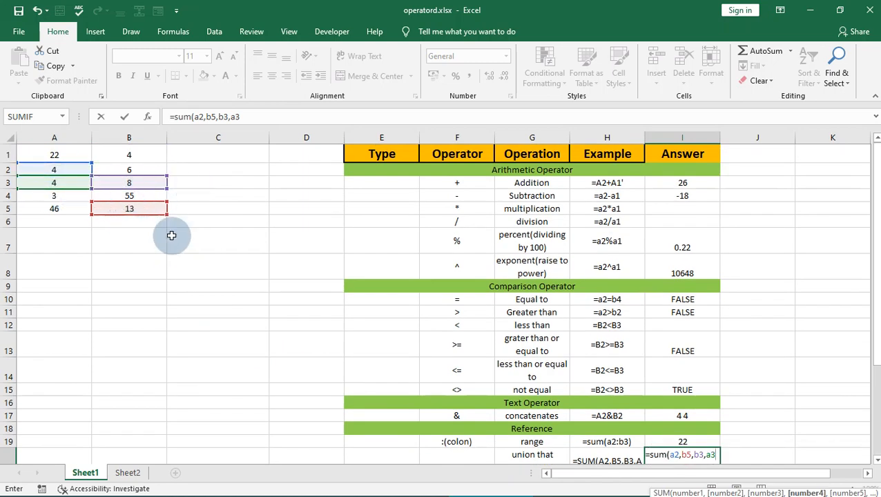
scroll(702, 356, "down", 1)
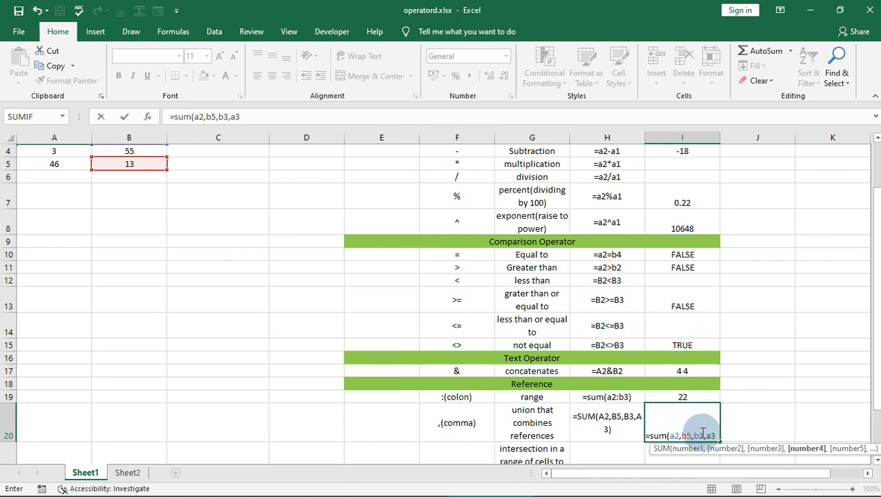
Step: Change the third reference of the SUM formula in cell I20 to a5 and commit the formula
left_click(704, 435)
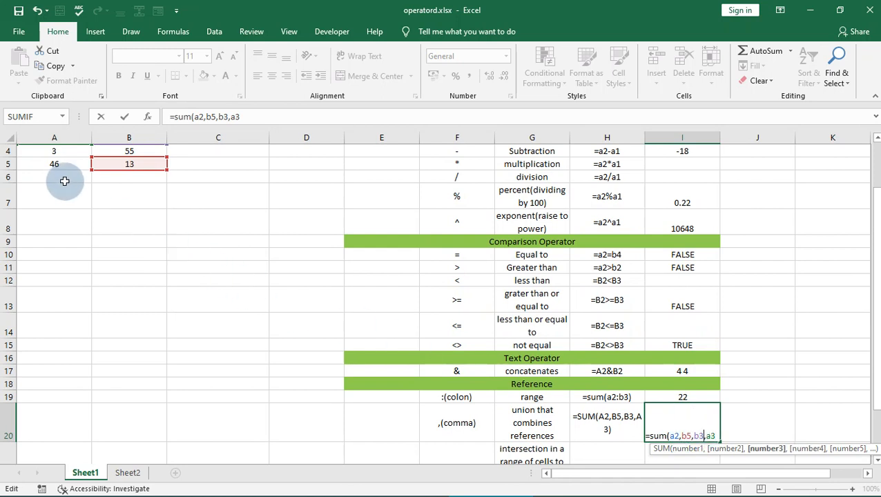
key("BackSpace")
key("BackSpace")
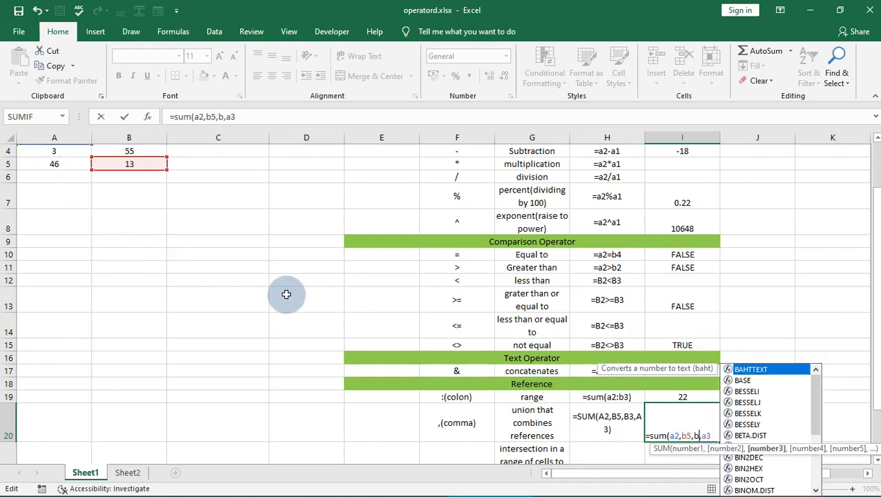
type("a")
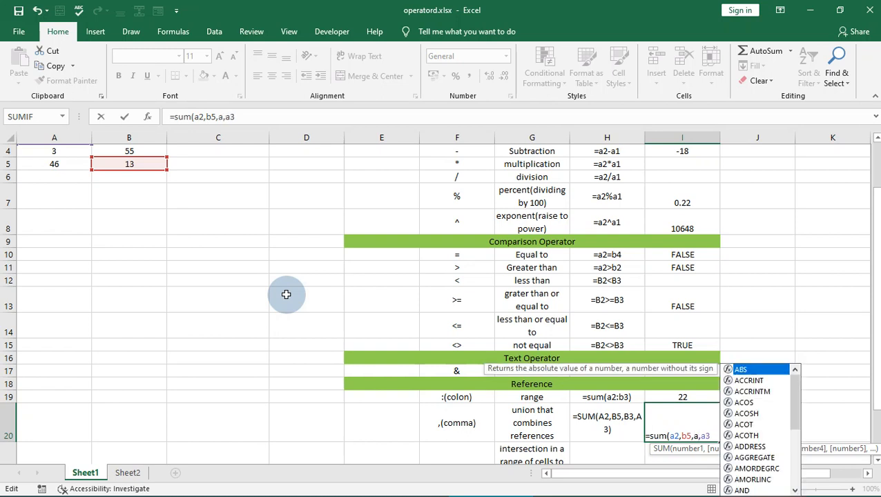
type("5")
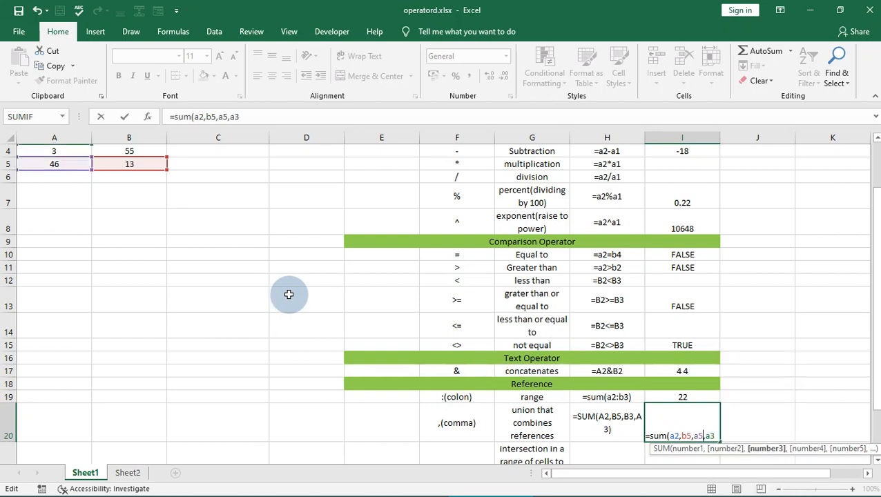
key("Return")
Step: Enter the formula =sum(b1:b2 a2:b3) in cell I21 as the answer for the space intersection operator
scroll(289, 294, "down", 1)
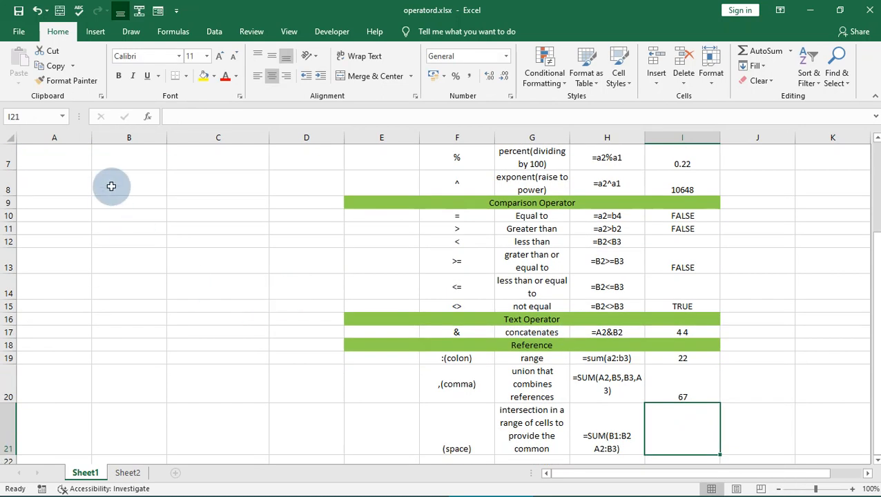
scroll(361, 364, "up", 2)
scroll(582, 360, "down", 2)
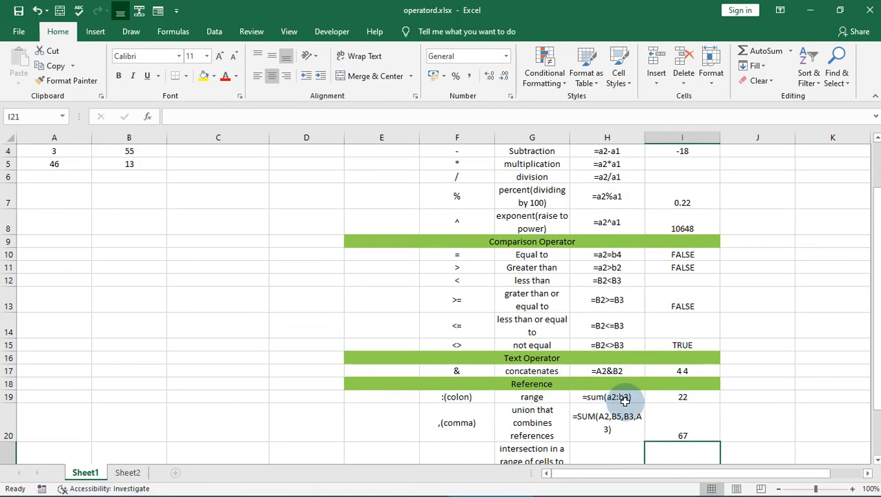
scroll(618, 401, "down", 1)
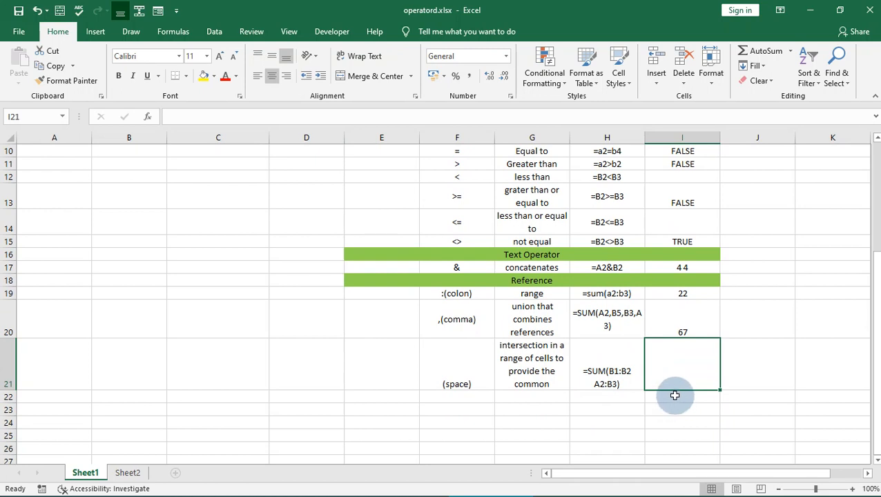
left_click(666, 370)
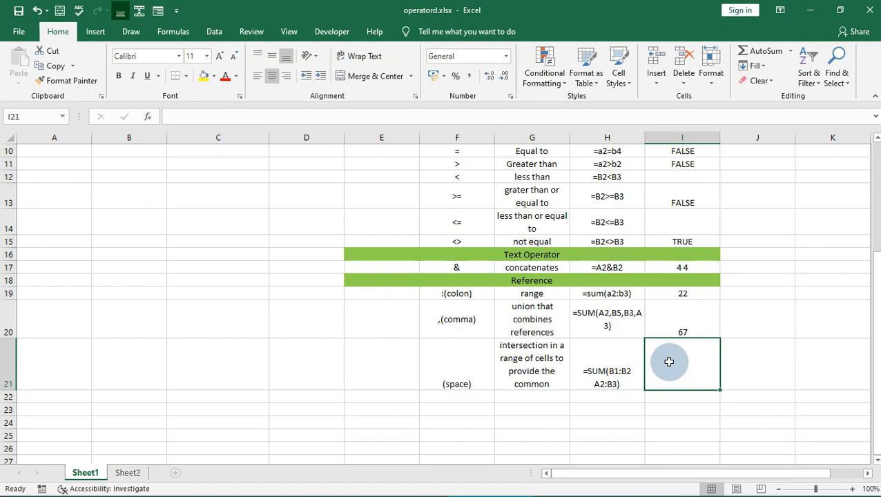
type("=sum")
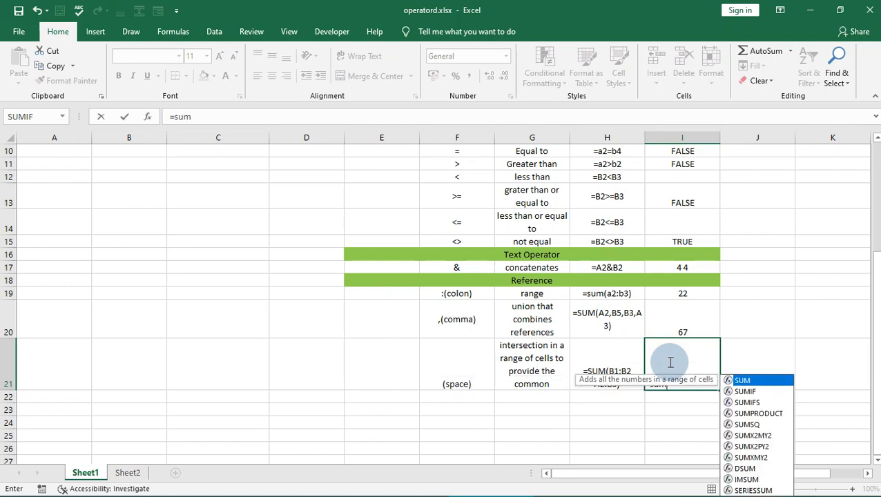
type("(")
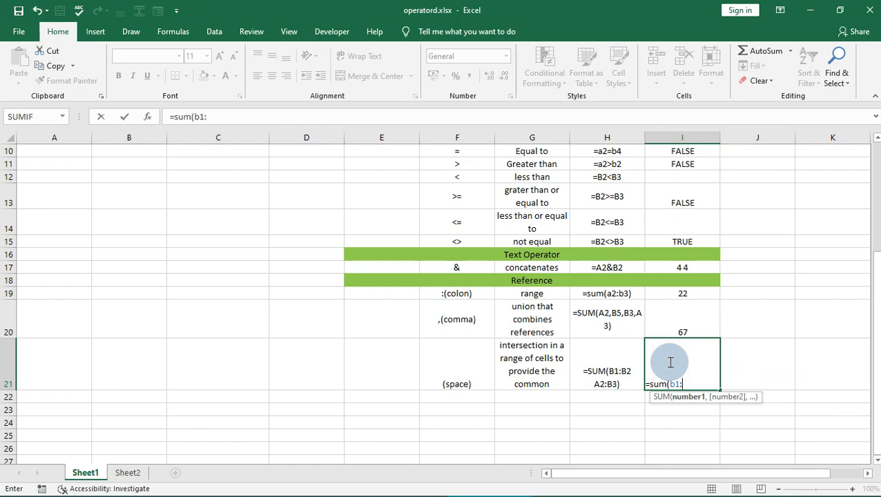
type("b1:b2 a2:b3")
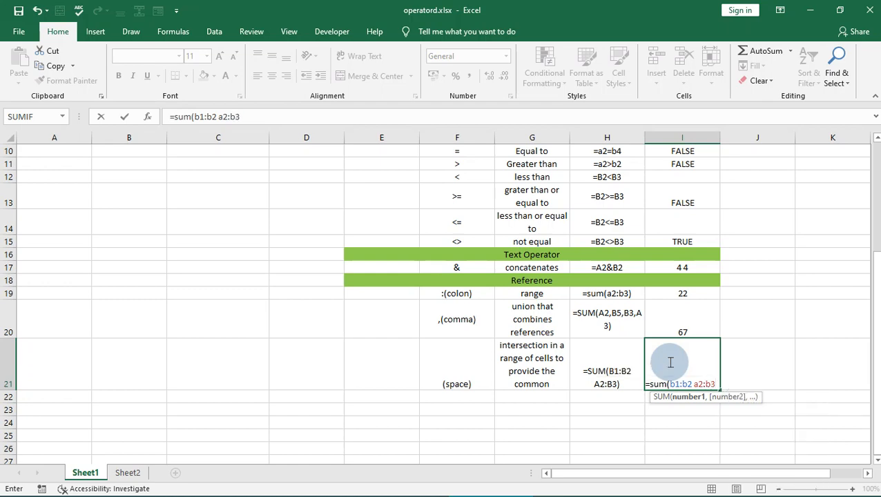
scroll(273, 276, "up", 3)
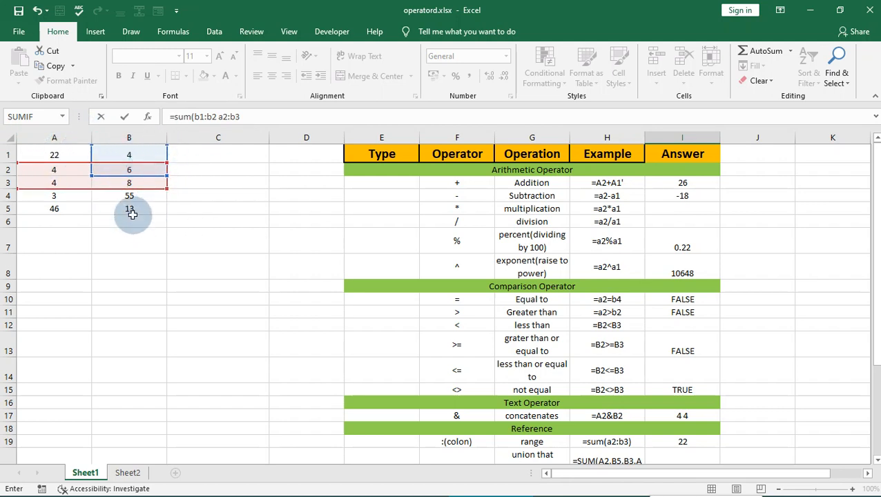
scroll(515, 366, "down", 3)
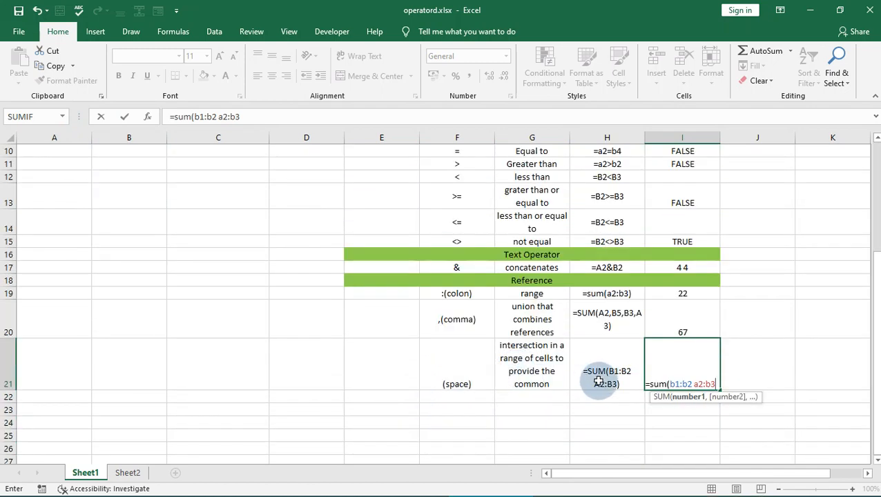
key("Return")
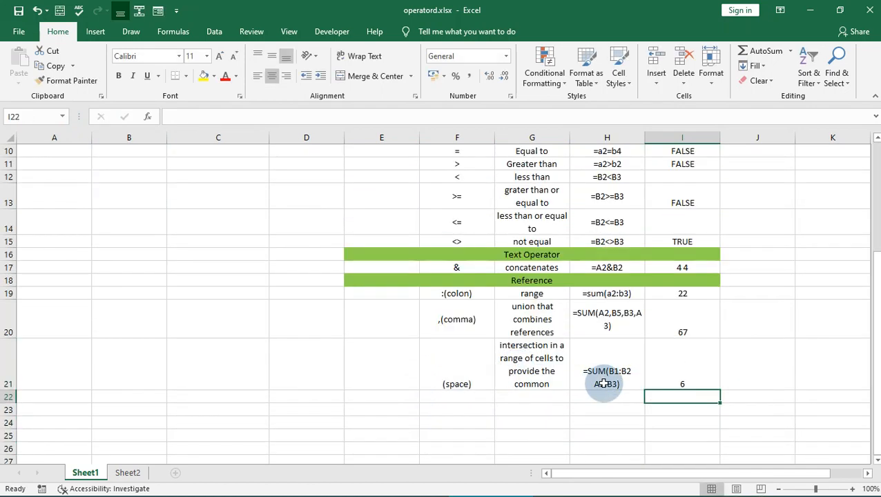
Step: Change the value in cell B2 to 8 and check the intersection answer in cell I21
scroll(584, 369, "up", 3)
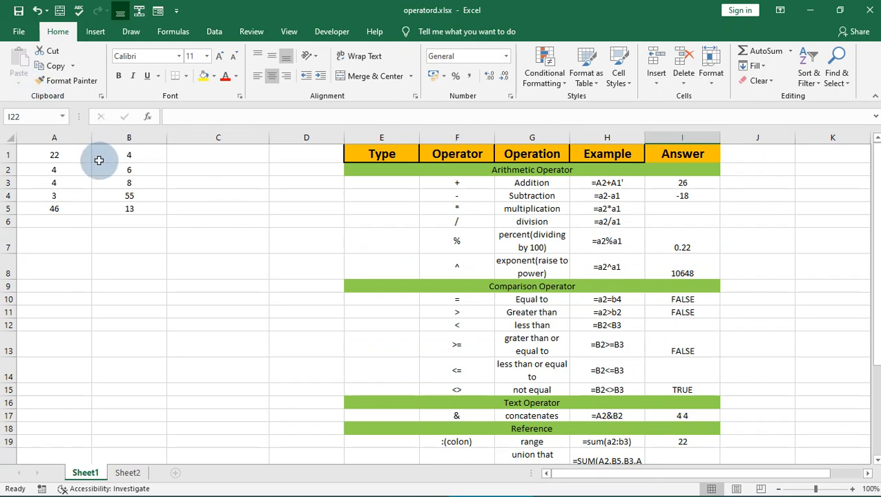
double_click(131, 171)
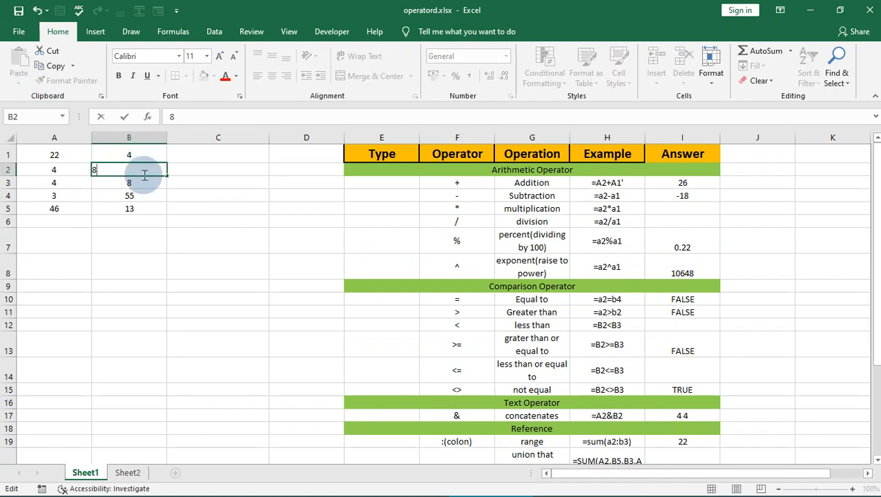
type("8")
scroll(206, 303, "down", 2)
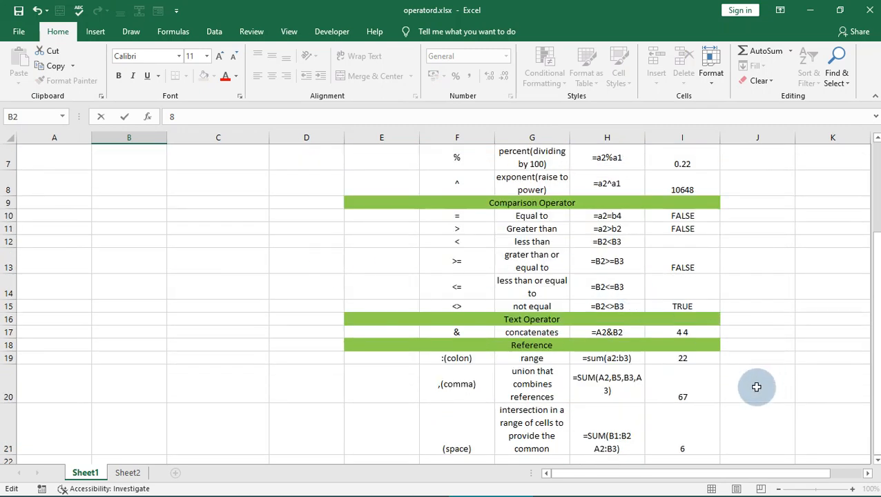
left_click(691, 436)
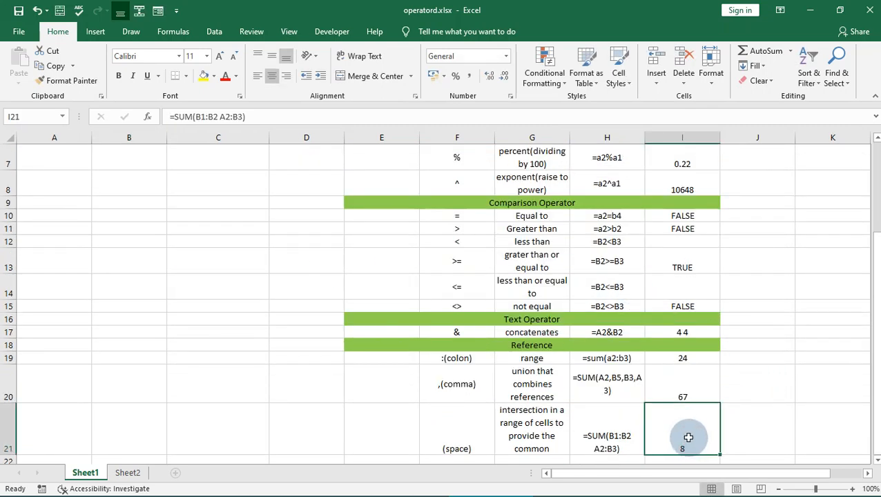
scroll(396, 308, "up", 2)
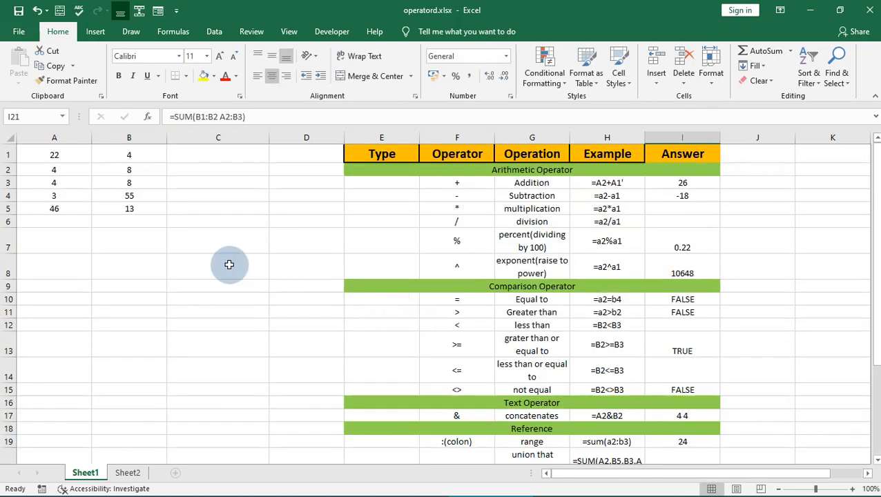
scroll(173, 196, "down", 2)
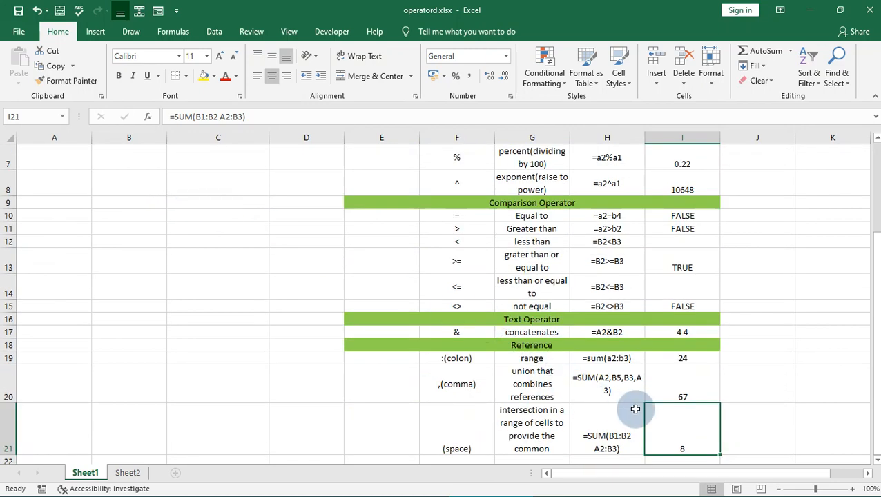
scroll(608, 283, "up", 2)
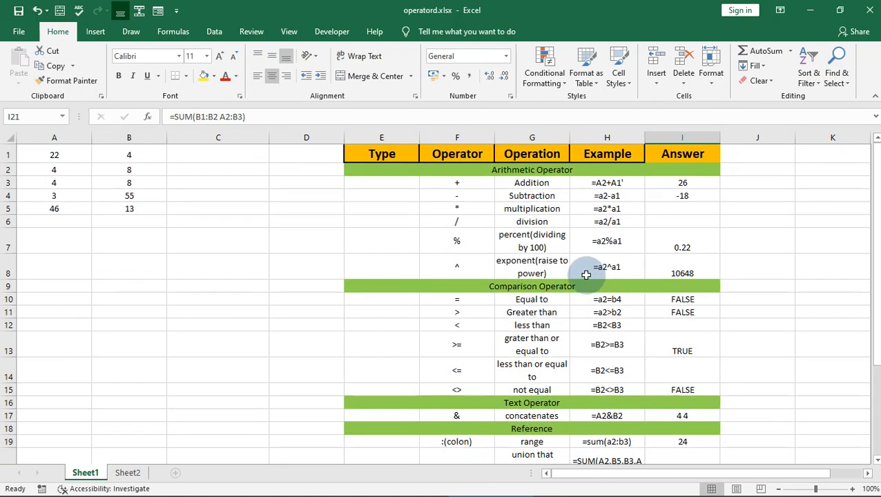
scroll(525, 255, "down", 3)
scroll(570, 283, "up", 3)
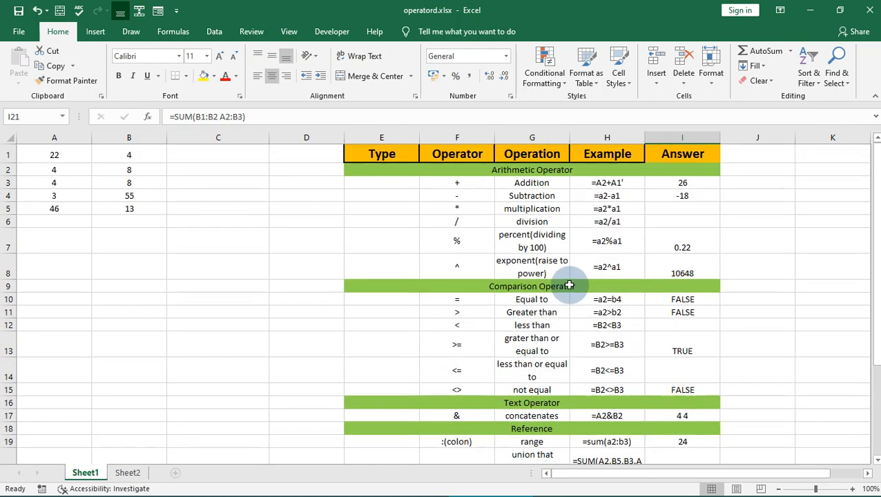